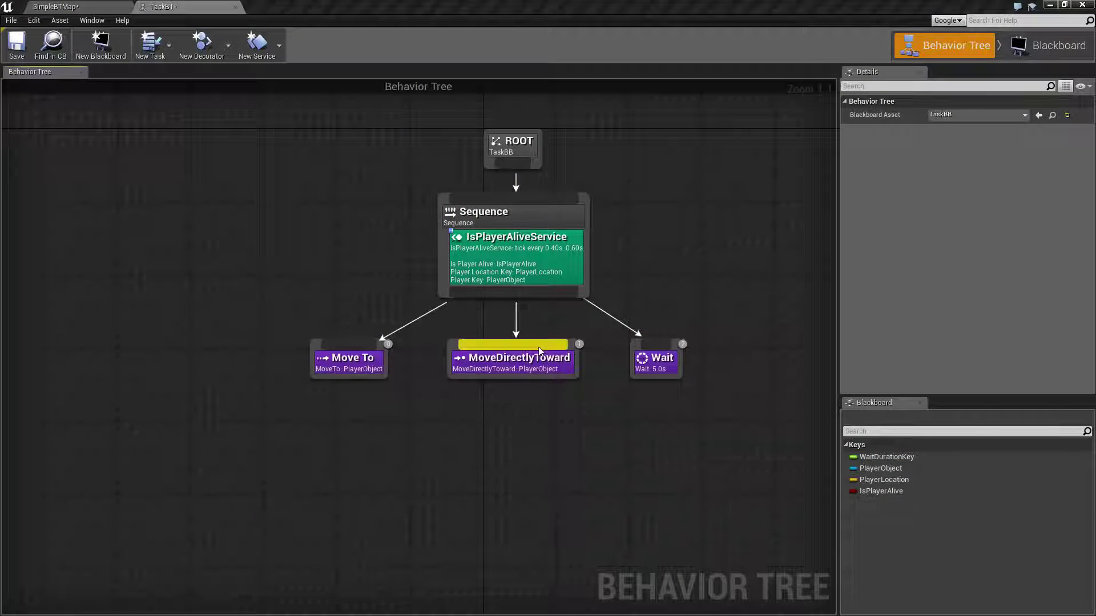
# - Break the Sequence's wire to Move To and inspect the Move To task's settings
pyautogui.keyDown('alt'); pyautogui.click(516, 342); pyautogui.keyUp('alt')
pyautogui.moveTo(283, 314); pyautogui.dragTo(692, 408)
pyautogui.moveTo(499, 421); pyautogui.dragTo(493, 462, button='right')
pyautogui.click(309, 360)
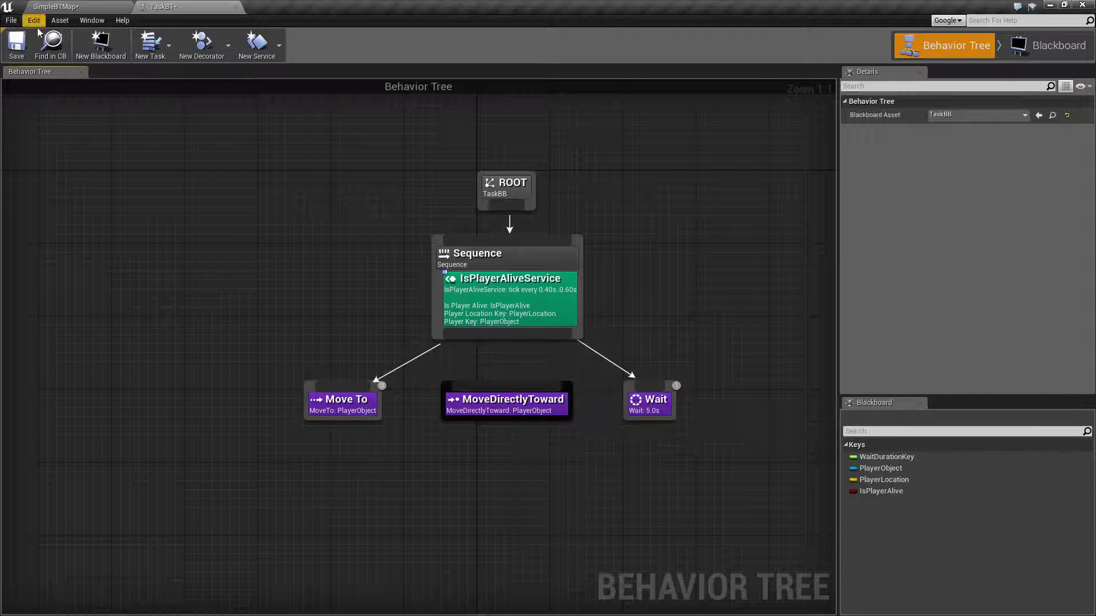
pyautogui.moveTo(301, 363); pyautogui.dragTo(734, 442)
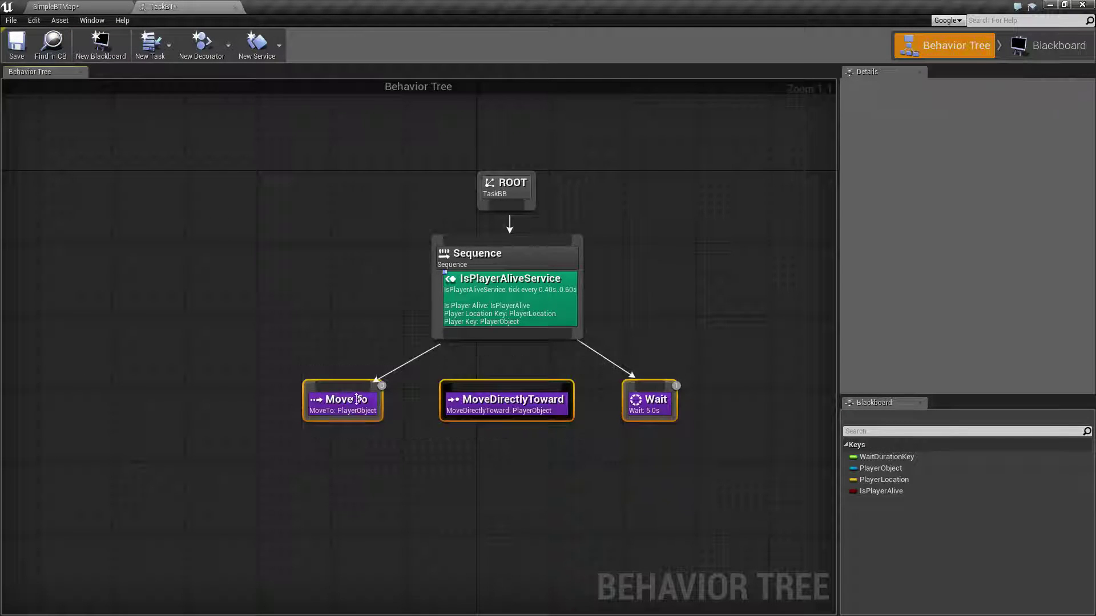
pyautogui.click(343, 402)
# - Play-test the level, stop it with F8, then wire MoveDirectlyToward under the Sequence
pyautogui.click(68, 6)
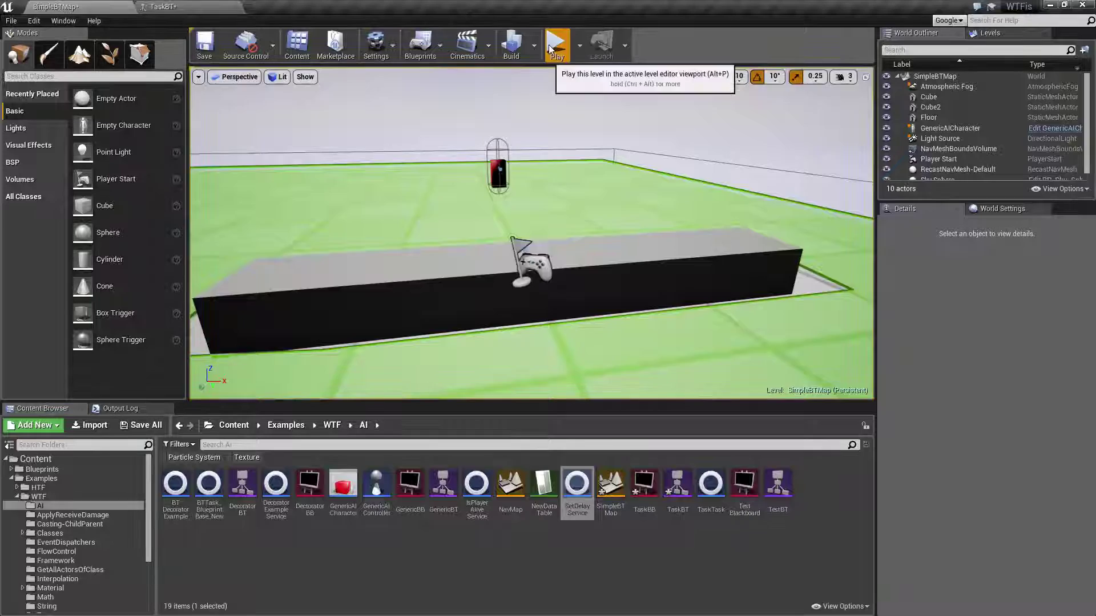
pyautogui.click(557, 45)
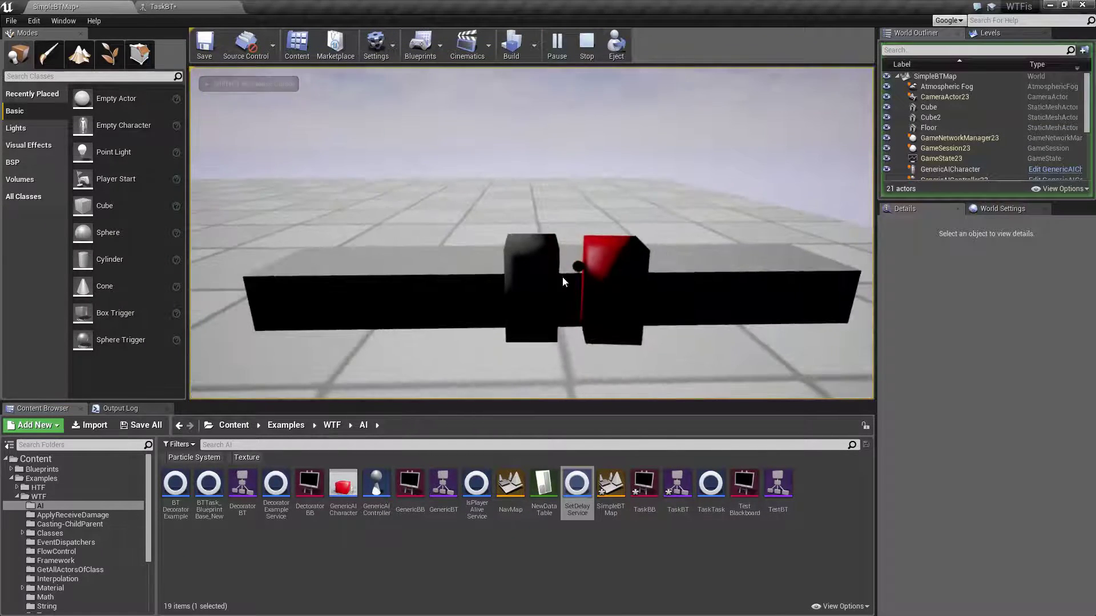
pyautogui.press('F8')
pyautogui.click(163, 6)
pyautogui.moveTo(507, 337); pyautogui.dragTo(508, 387)
pyautogui.keyDown('alt'); pyautogui.click(343, 390); pyautogui.keyUp('alt')
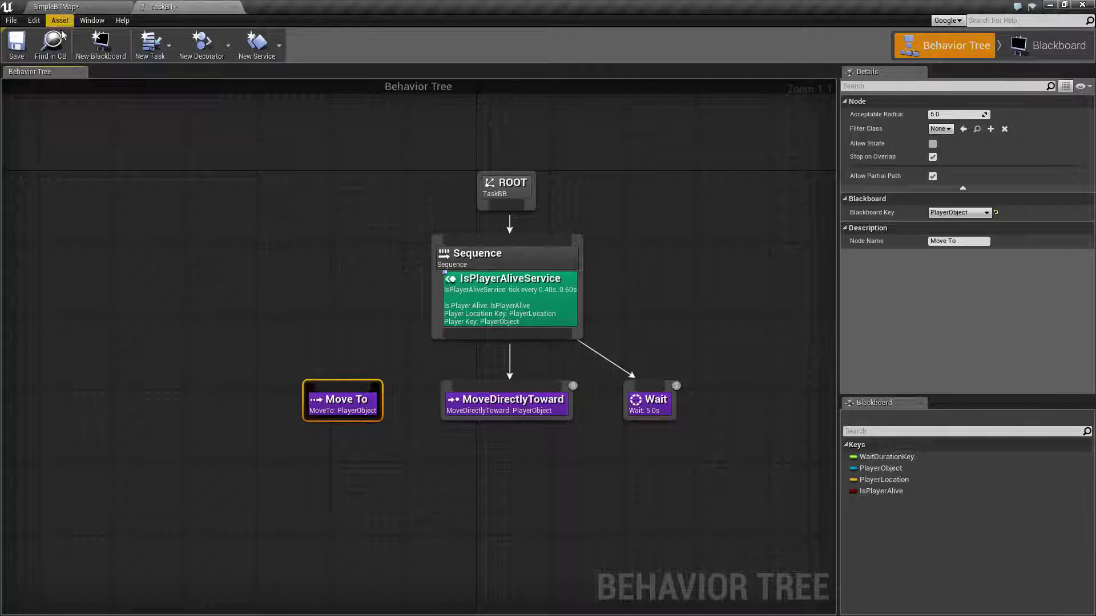
pyautogui.click(55, 7)
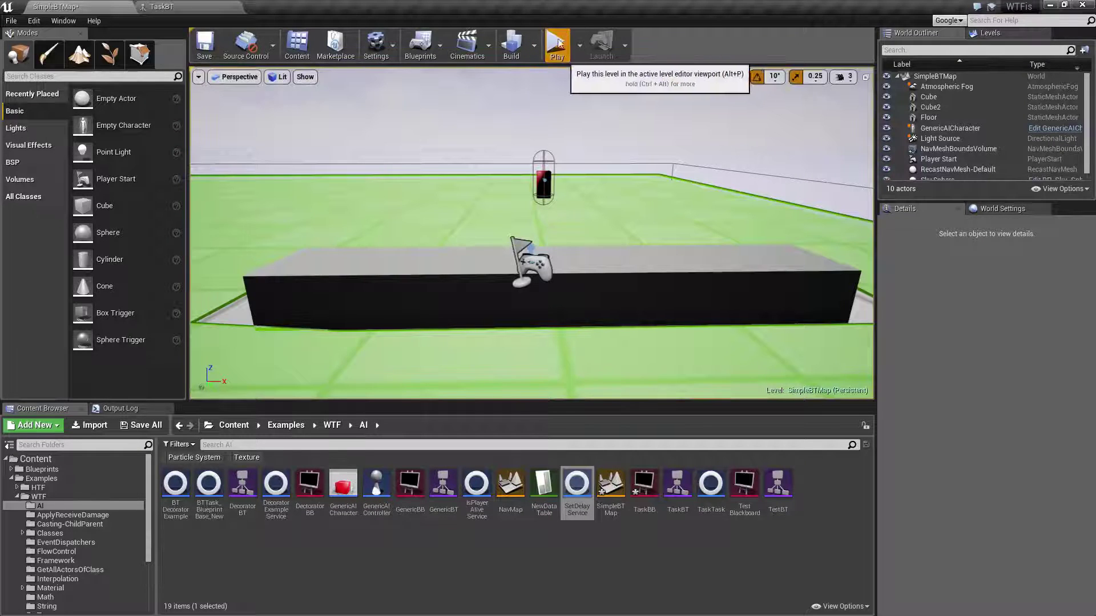
pyautogui.click(557, 44)
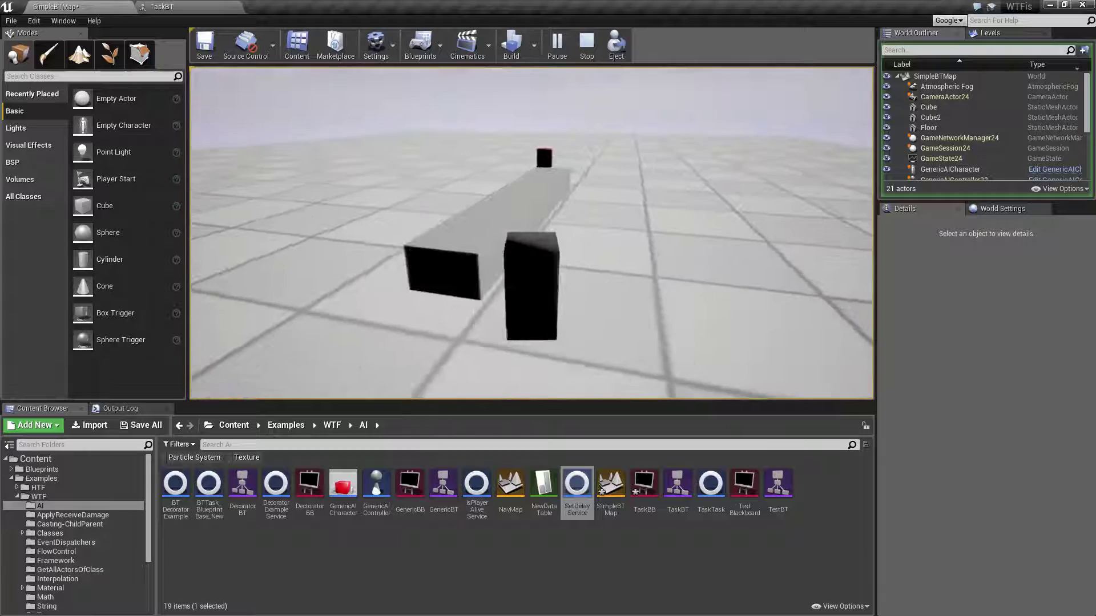
pyautogui.press('Escape')
# - Select MoveDirectlyToward and leave its Acceptable Radius at 5.0
pyautogui.click(161, 7)
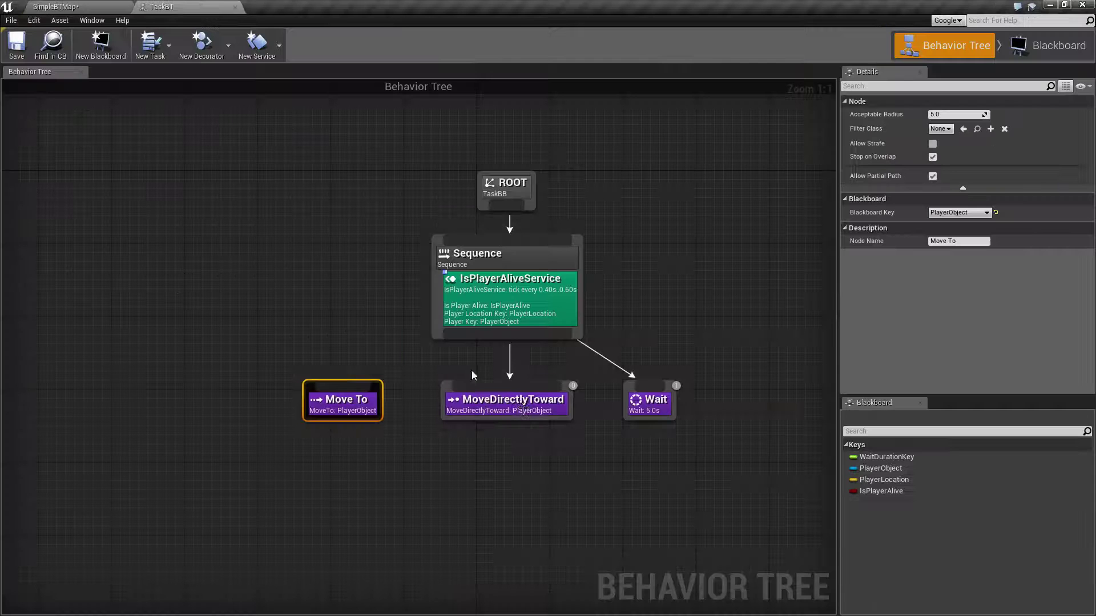
pyautogui.click(521, 404)
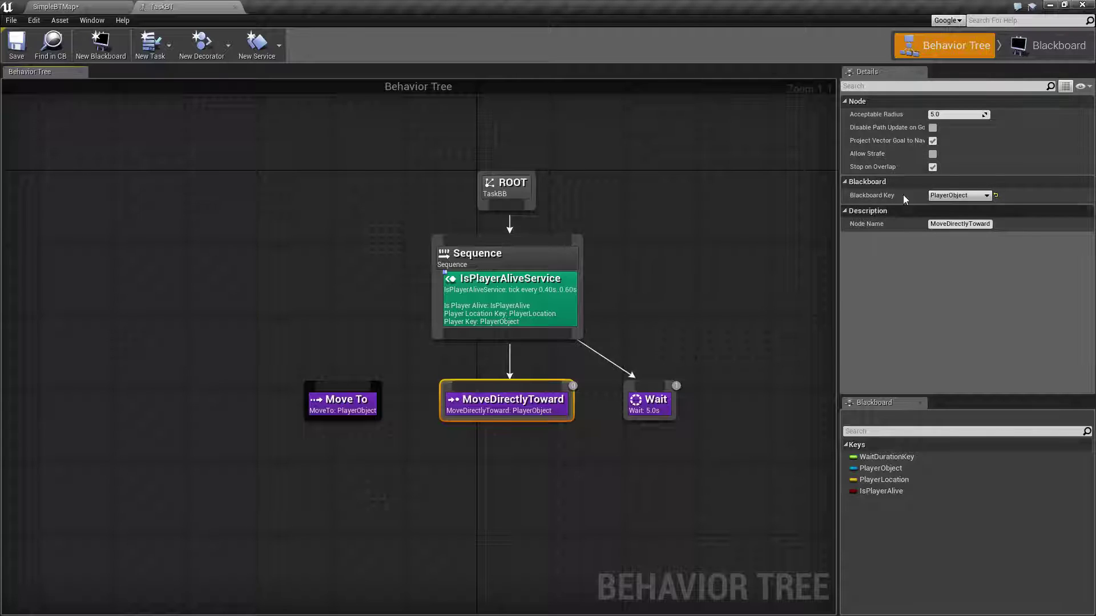
pyautogui.click(941, 114)
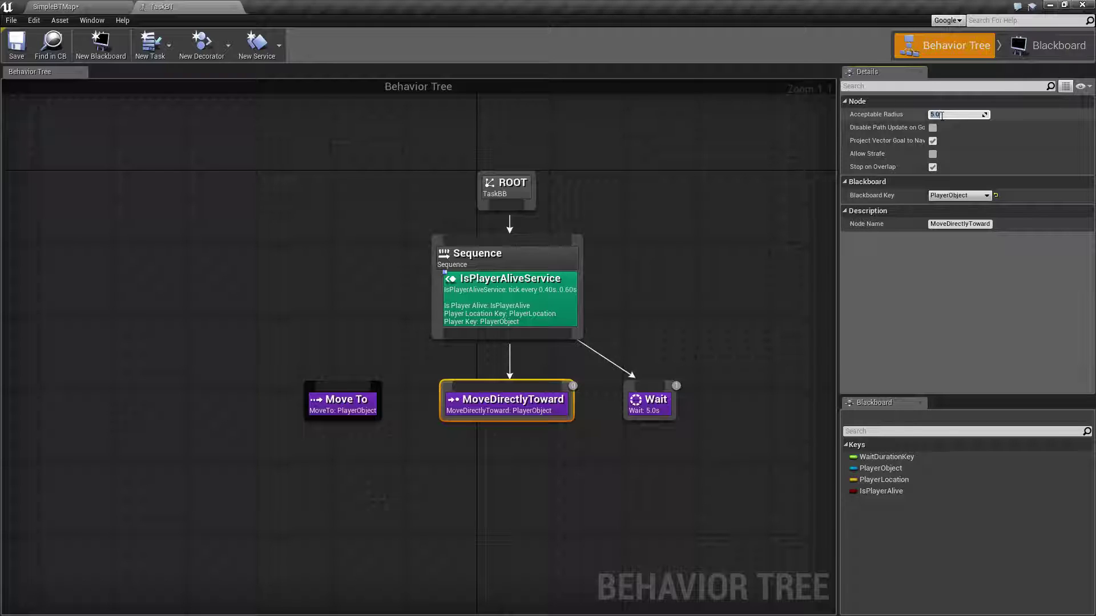
pyautogui.moveTo(555, 450); pyautogui.dragTo(489, 391)
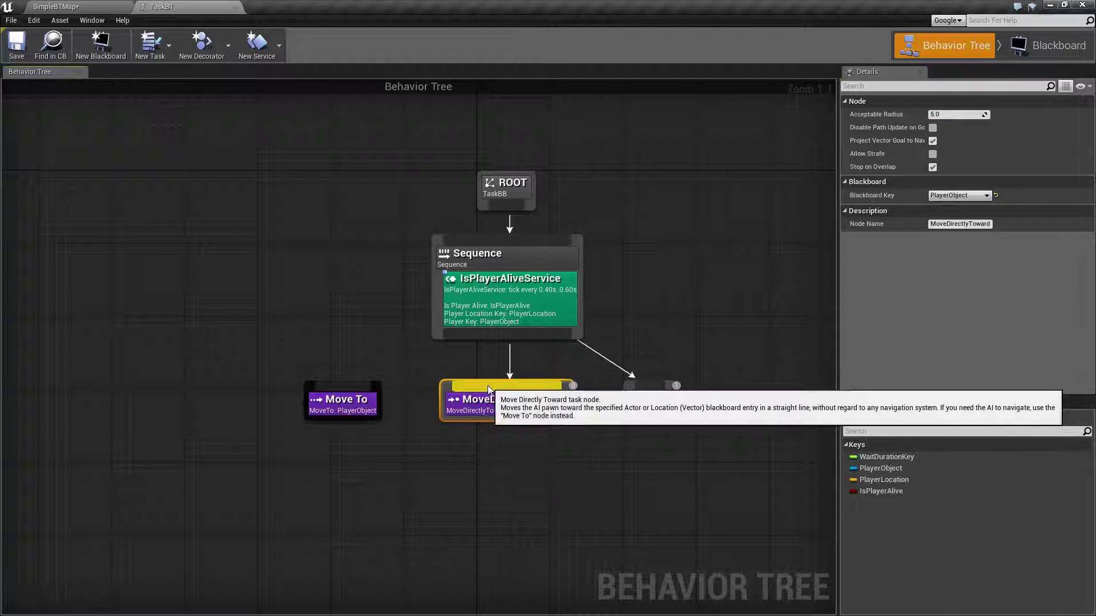
# - Change the task's Blackboard Key from PlayerObject to PlayerLocation
pyautogui.click(962, 201)
pyautogui.click(957, 210)
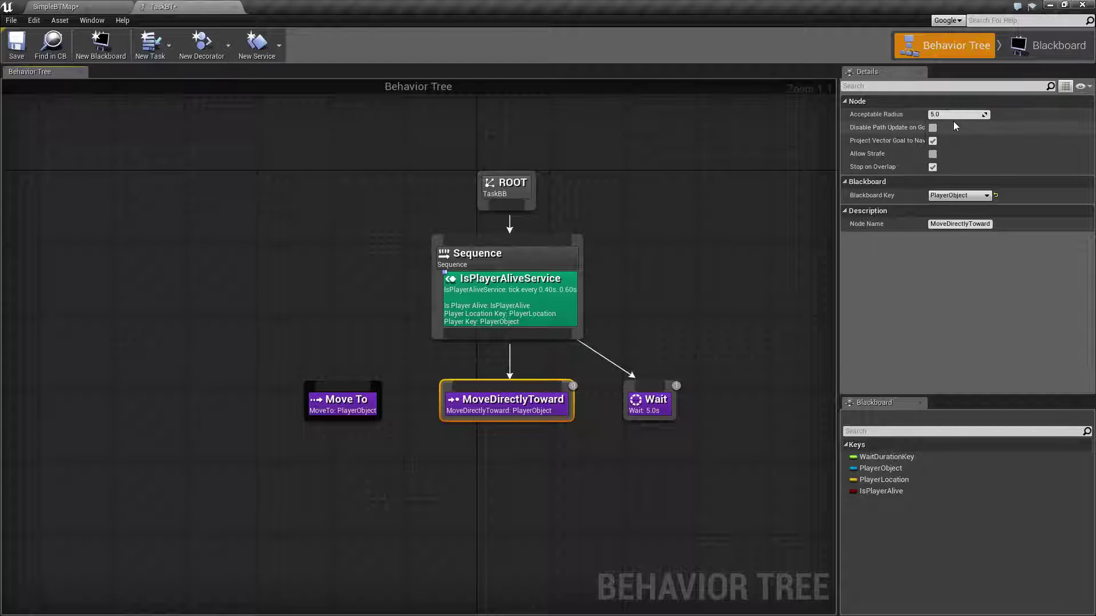
pyautogui.click(959, 195)
pyautogui.click(956, 218)
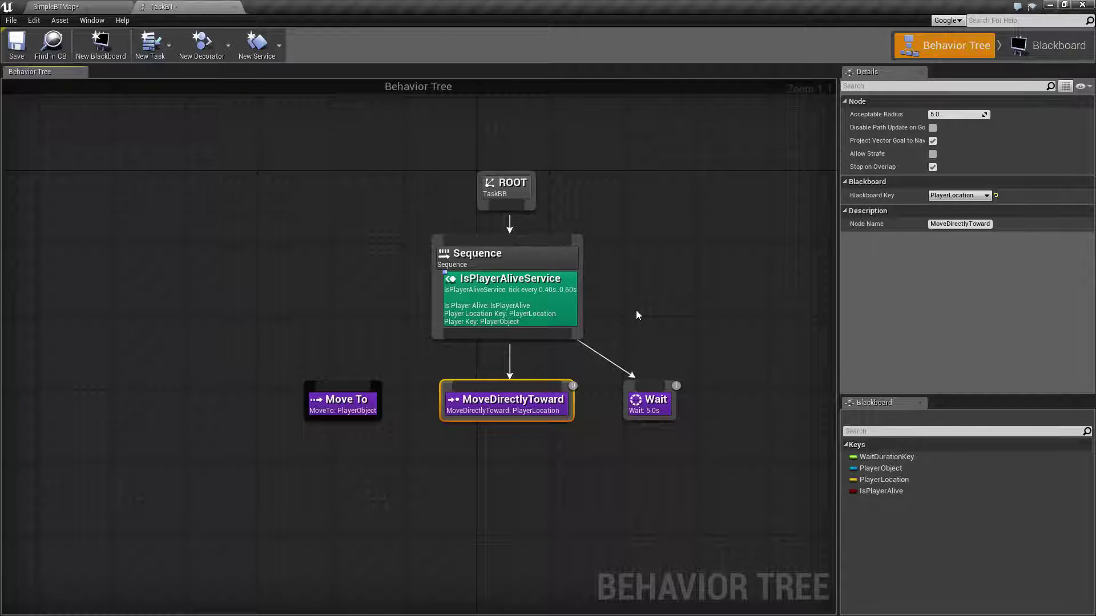
pyautogui.click(452, 370)
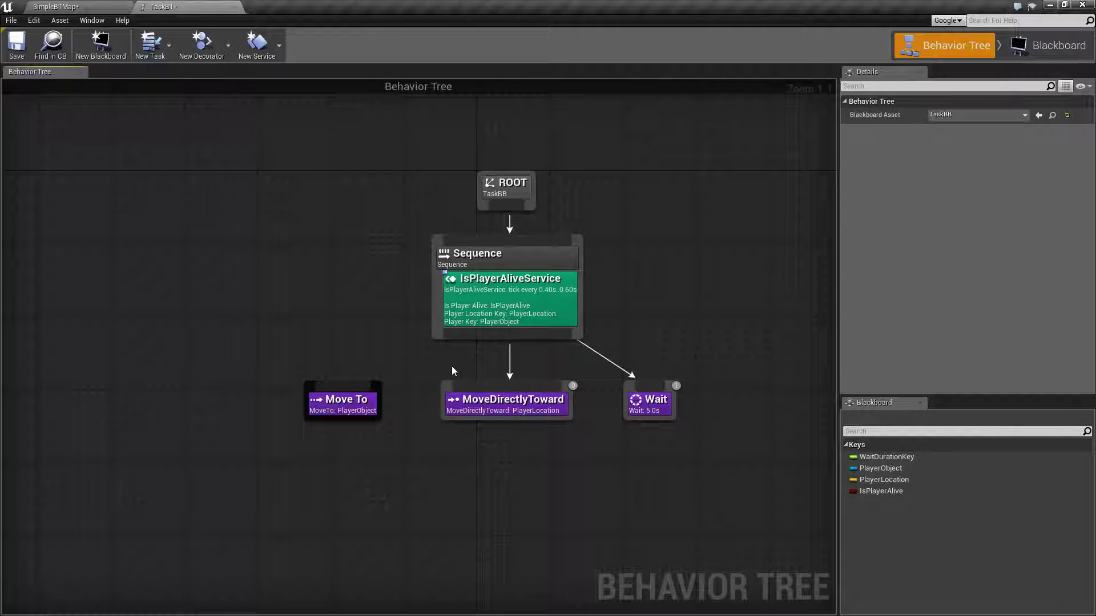
pyautogui.click(512, 401)
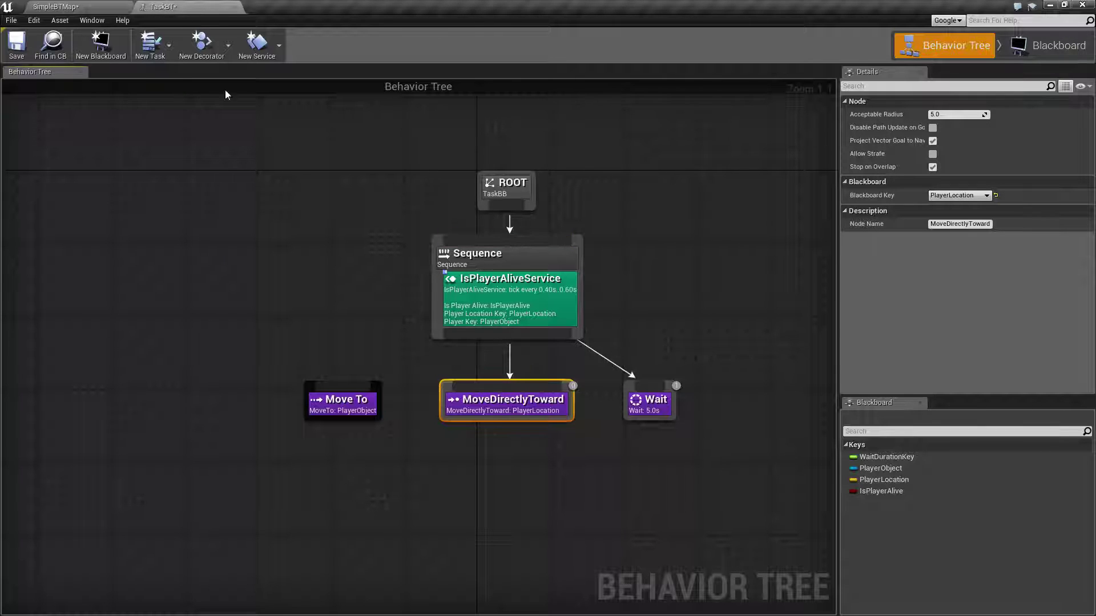
# - Lower the Cube2 slab in the level to Z -60, below the floor
pyautogui.click(55, 6)
pyautogui.click(479, 240)
pyautogui.moveTo(479, 239); pyautogui.dragTo(491, 229, button='right')
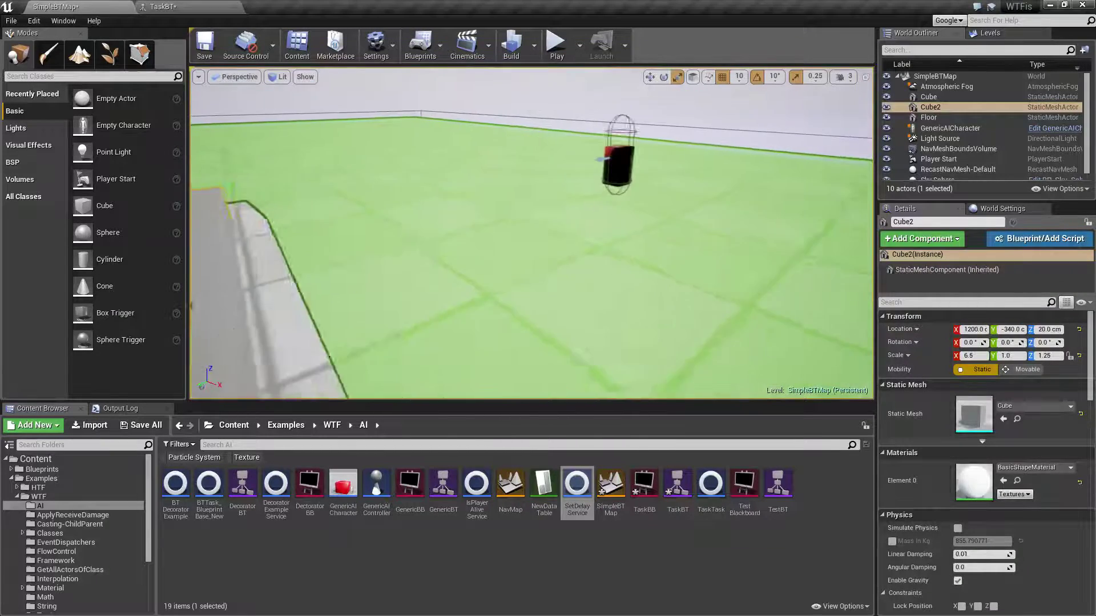
pyautogui.scroll(-5, 452, 245)
pyautogui.moveTo(406, 274); pyautogui.dragTo(406, 328)
# - Confirm PlayerLocation as the task's Blackboard Key and save the TaskBT tree
pyautogui.click(173, 6)
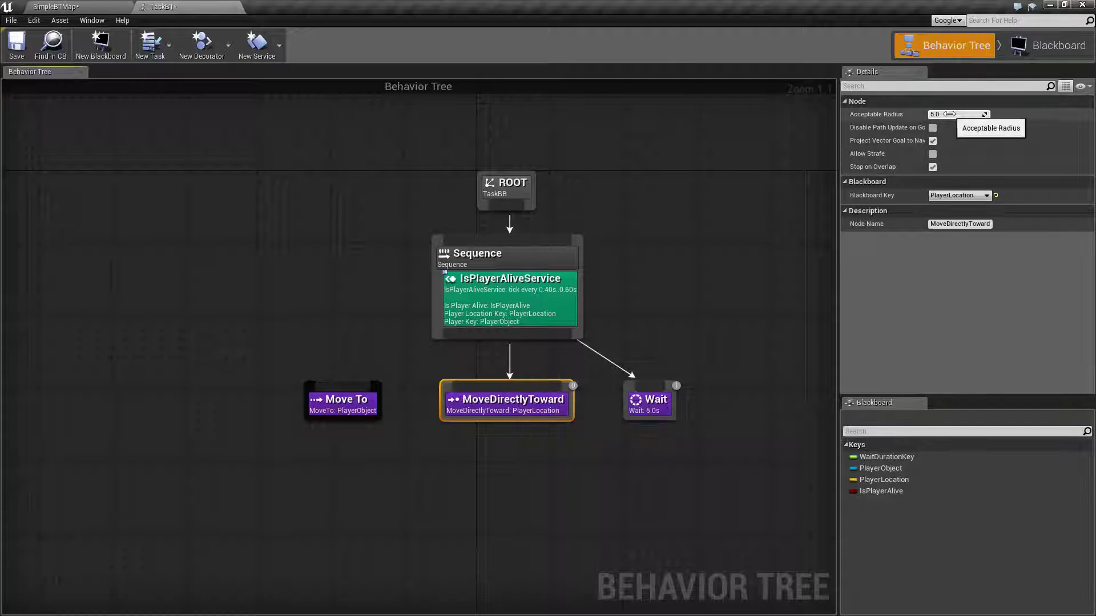
pyautogui.click(962, 195)
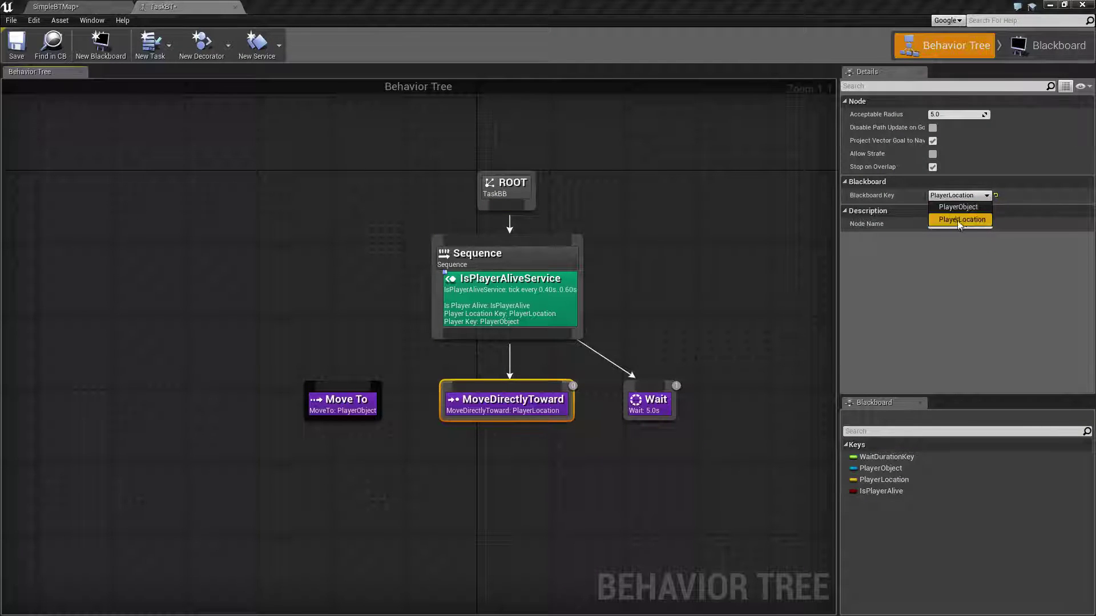
pyautogui.click(956, 221)
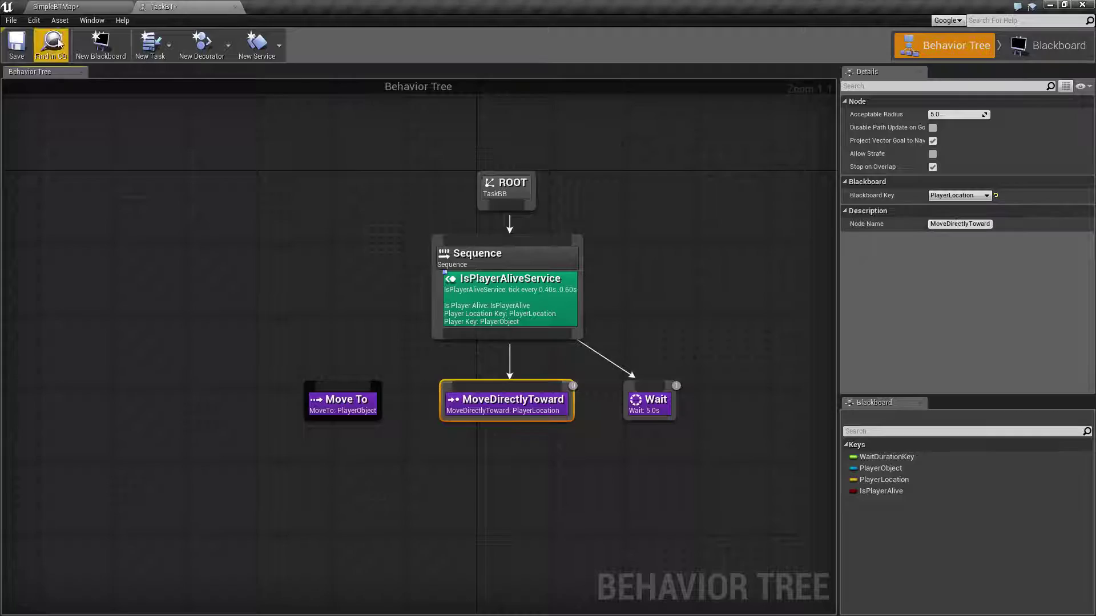
pyautogui.click(17, 44)
pyautogui.click(55, 7)
# - Play the level and watch the running tree, selecting Wait and MoveDirectlyToward
pyautogui.click(556, 42)
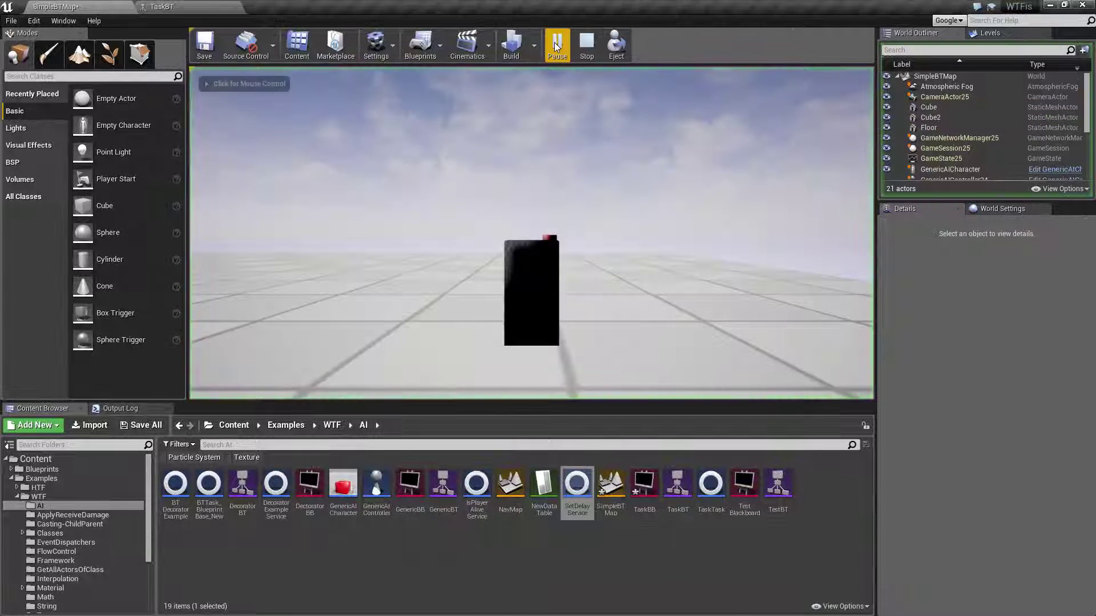
pyautogui.click(191, 6)
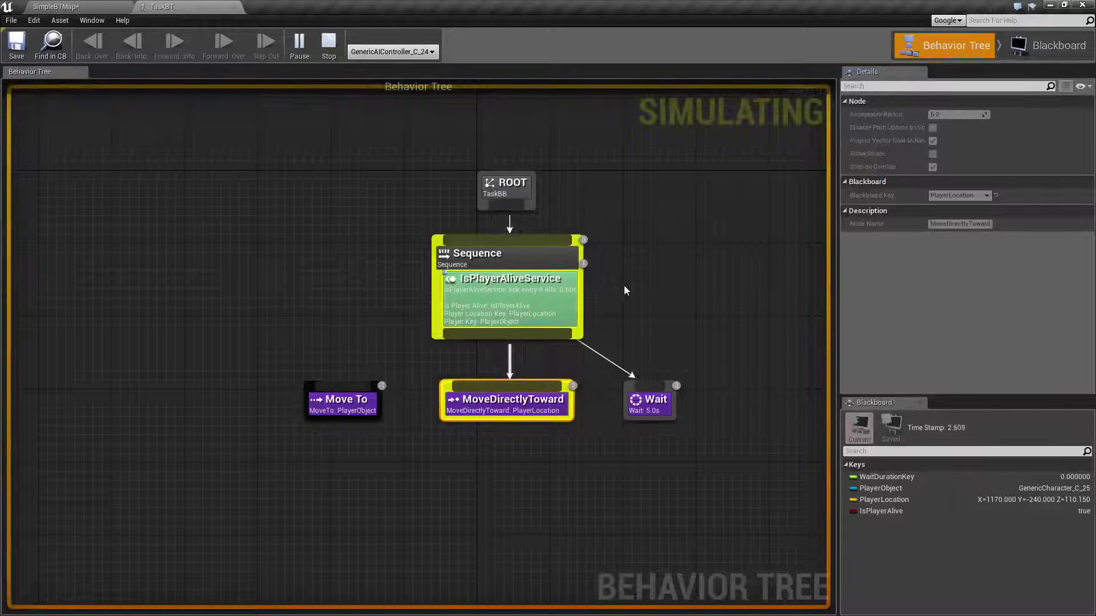
pyautogui.moveTo(624, 285); pyautogui.dragTo(561, 283, button='right')
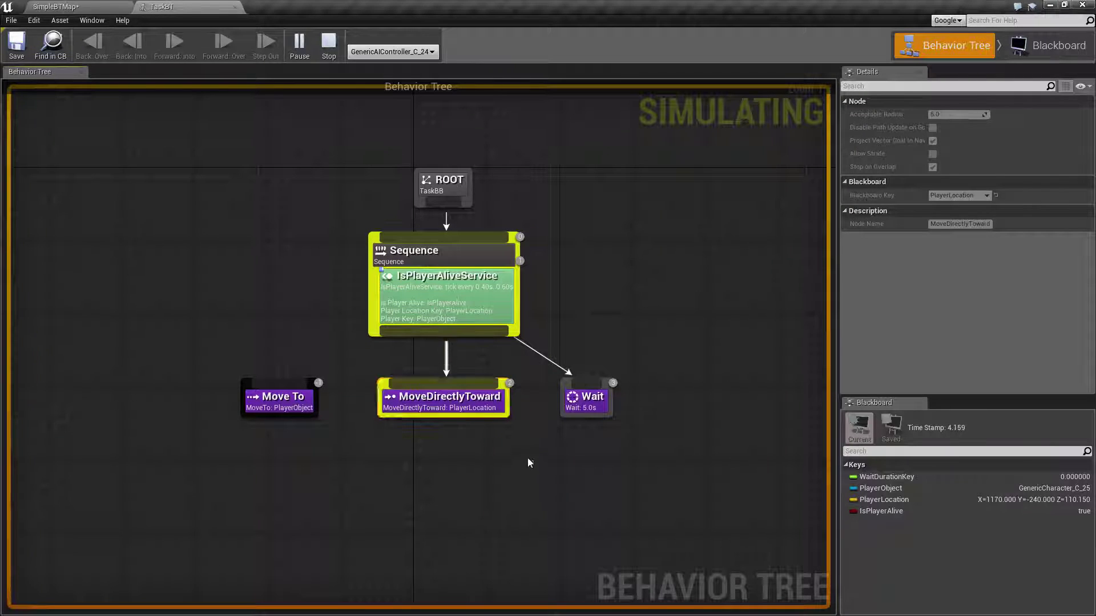
pyautogui.moveTo(542, 362); pyautogui.dragTo(664, 459)
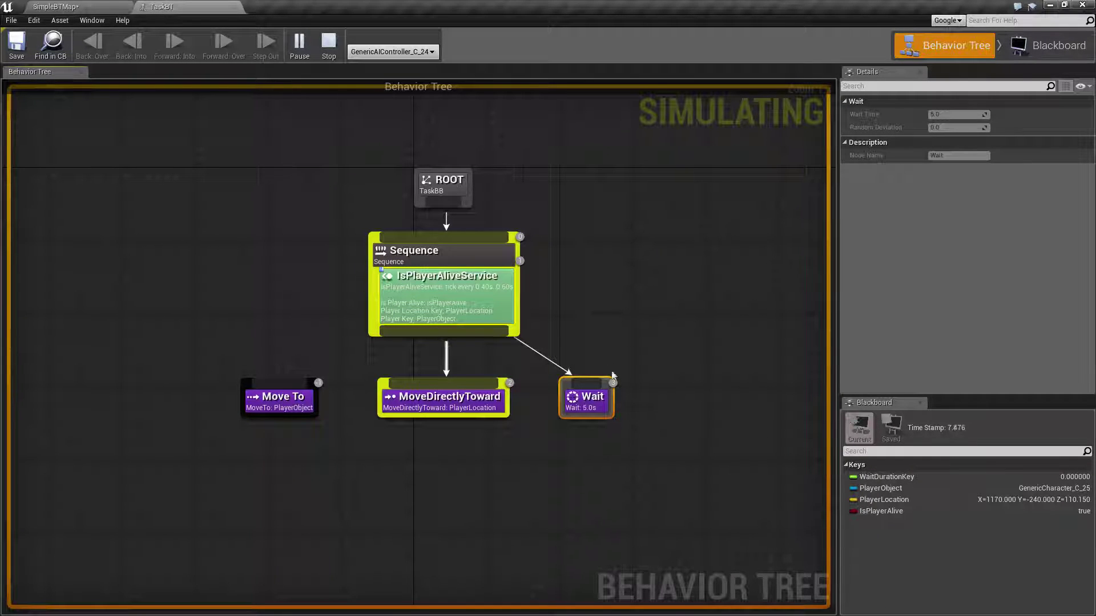
pyautogui.click(451, 402)
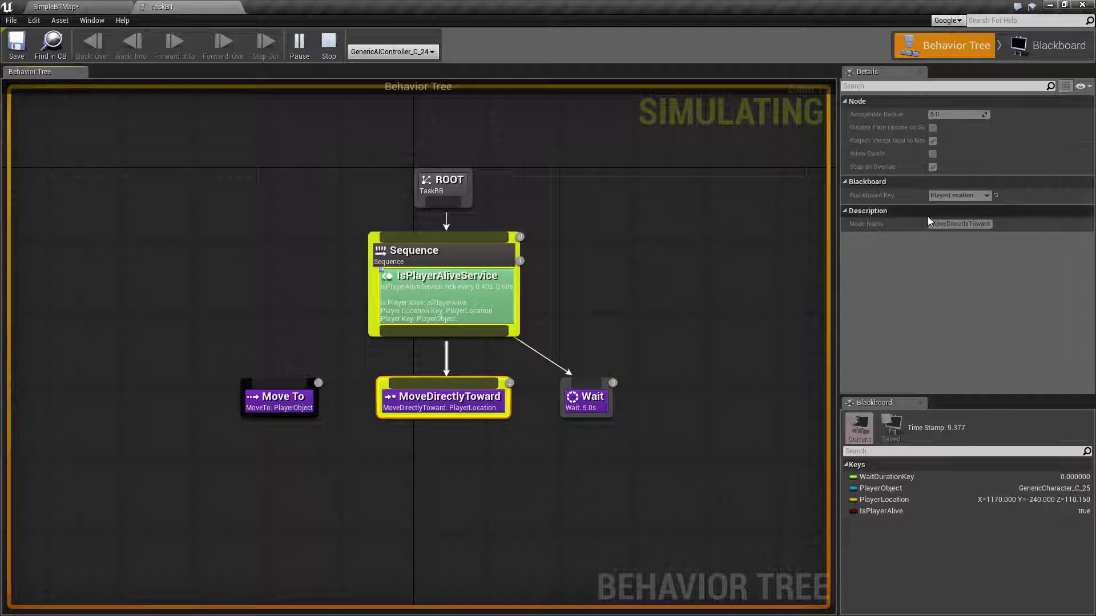
pyautogui.click(55, 6)
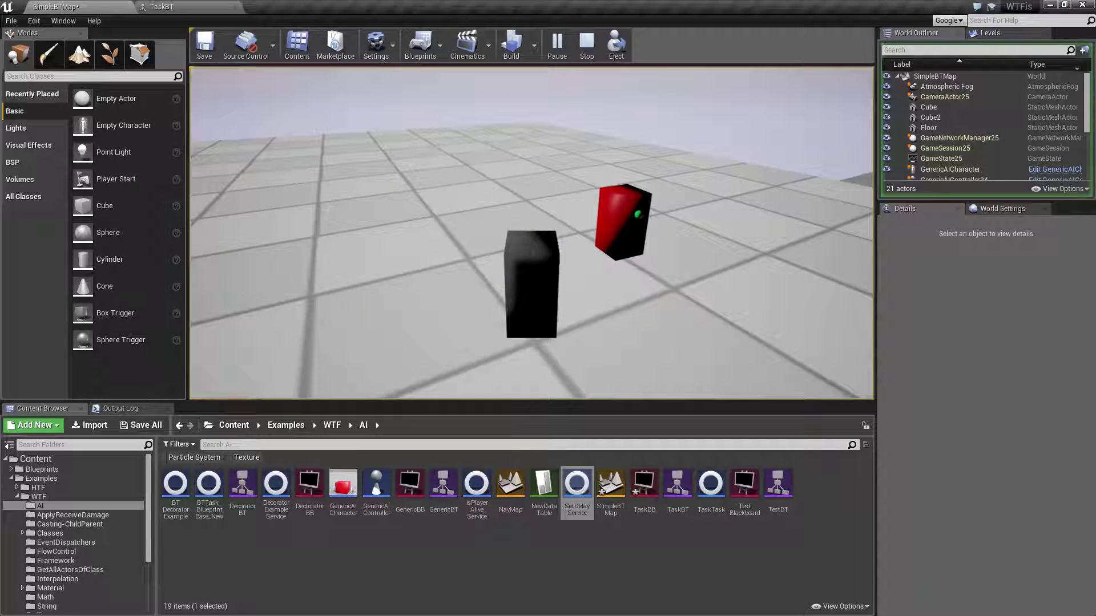
# - Stop the simulation and list the task's Blackboard Key options, PlayerObject and PlayerLocation
pyautogui.hotkey('shift', 'F1')
pyautogui.click(214, 6)
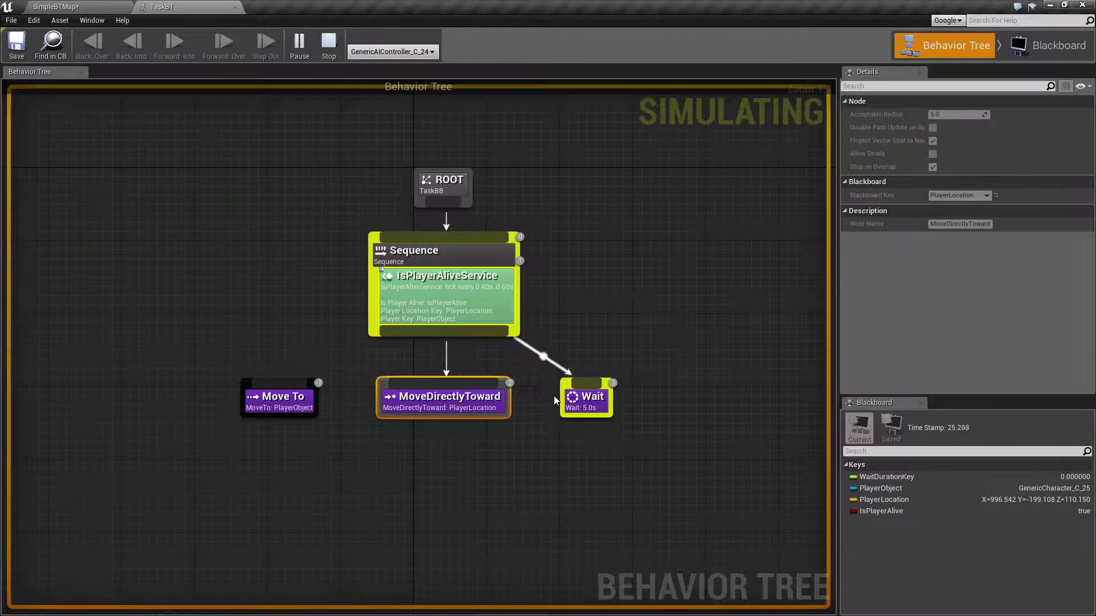
pyautogui.click(329, 49)
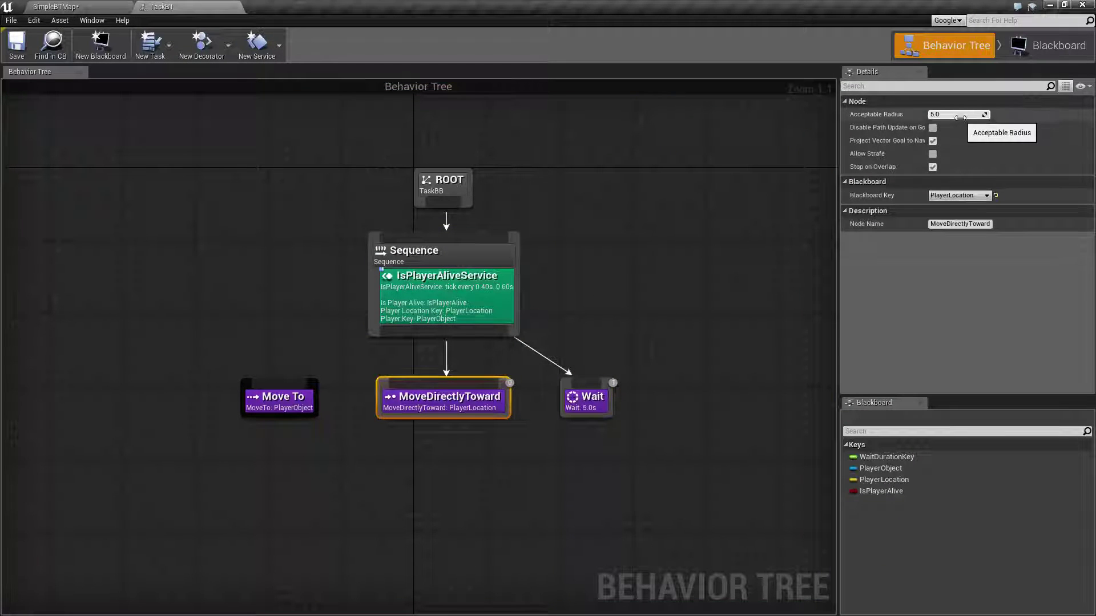
pyautogui.click(960, 196)
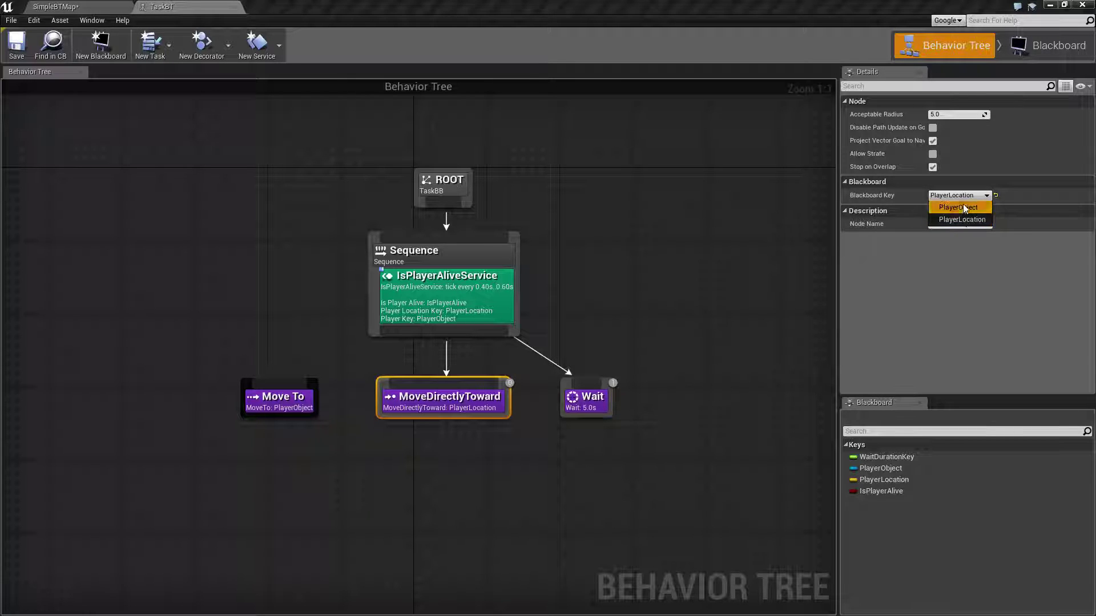
# - Choose PlayerObject as the Blackboard Key and widen the Details value column
pyautogui.click(958, 206)
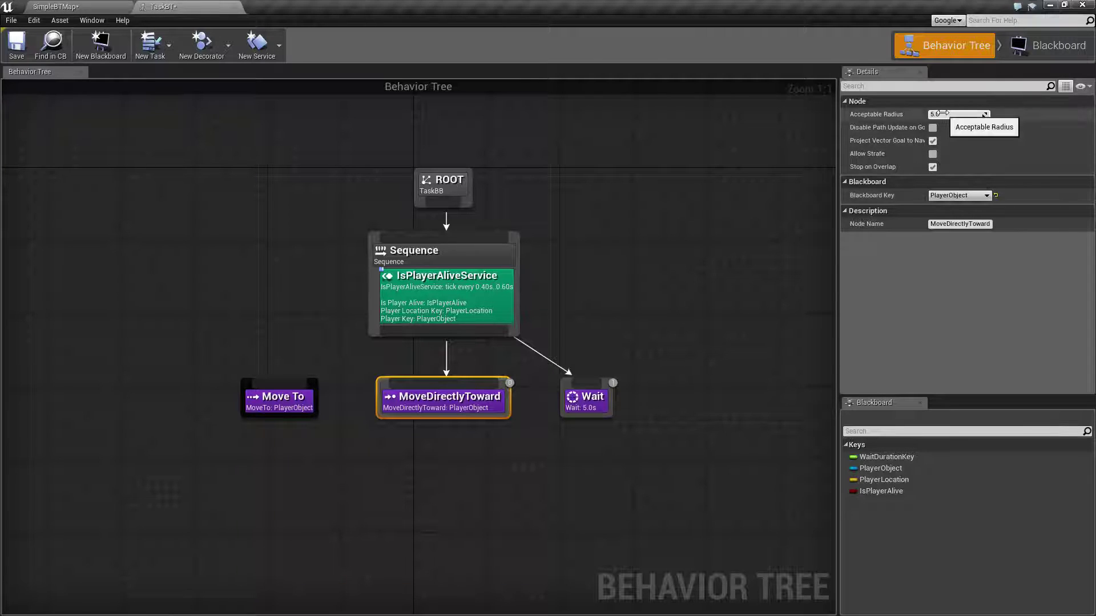
pyautogui.moveTo(925, 127); pyautogui.dragTo(992, 126)
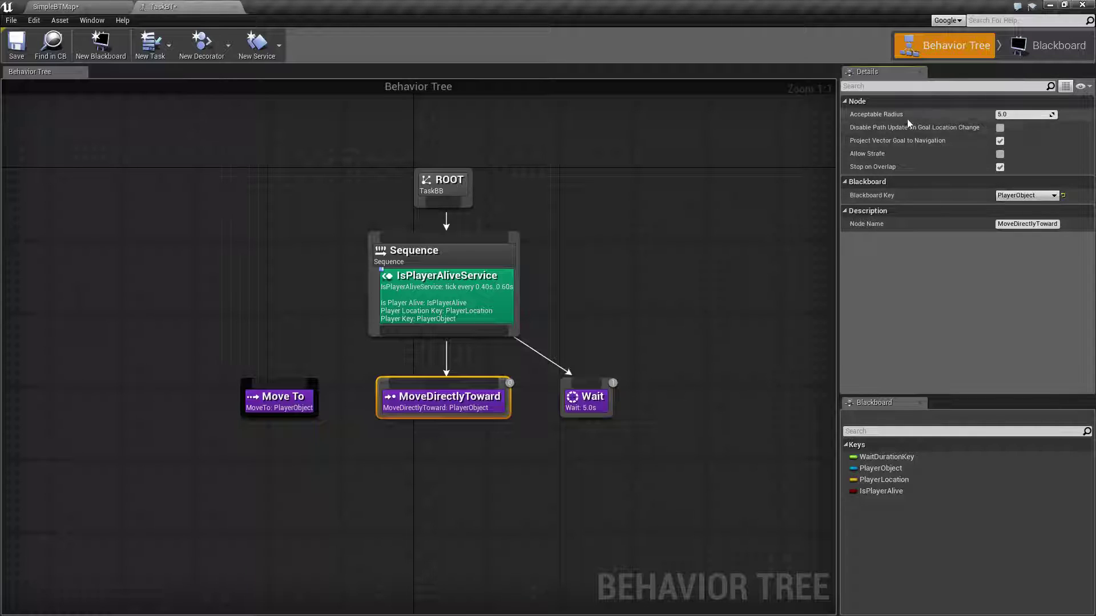
pyautogui.moveTo(896, 127)
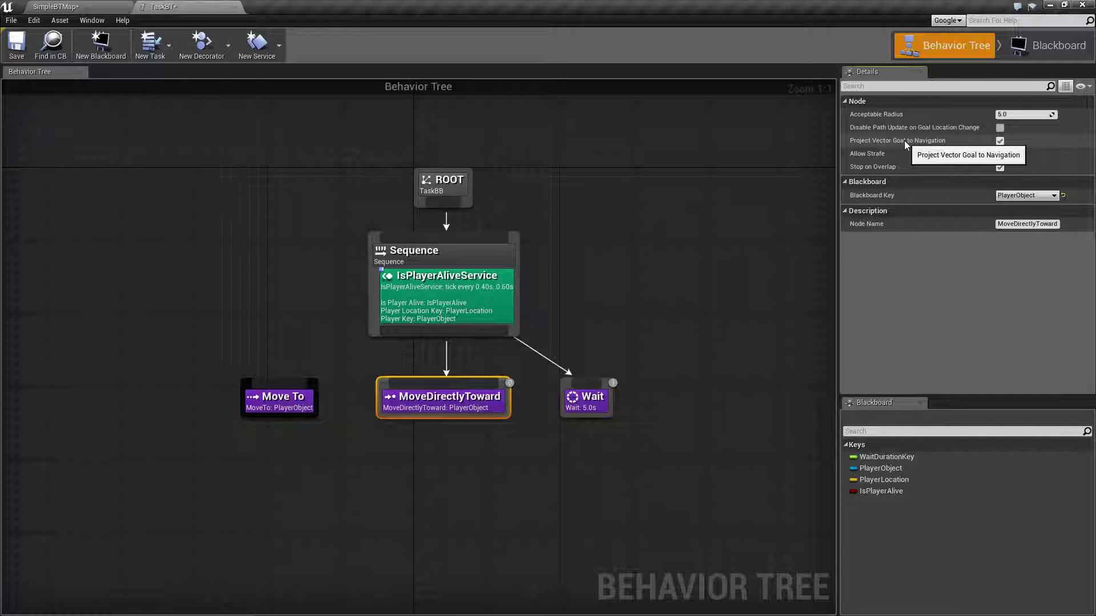
pyautogui.click(1000, 141)
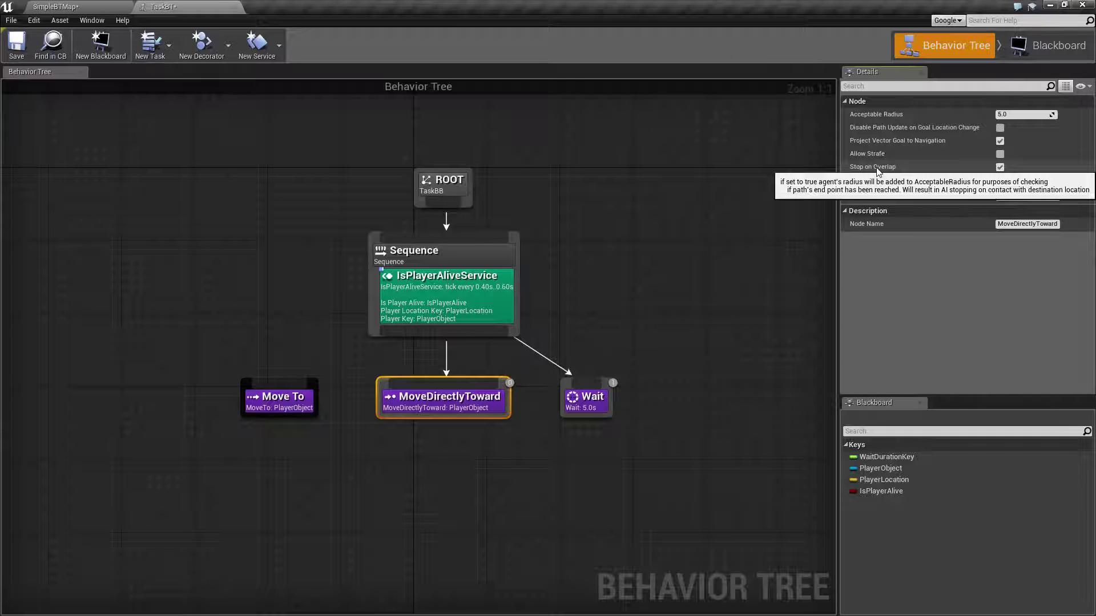
pyautogui.click(701, 238)
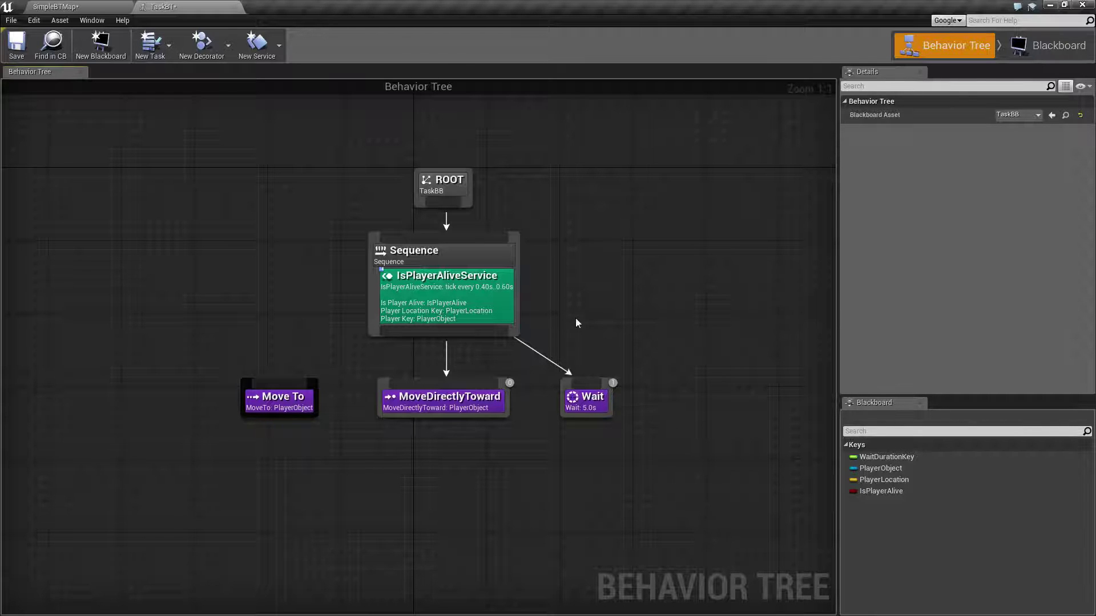
pyautogui.click(427, 399)
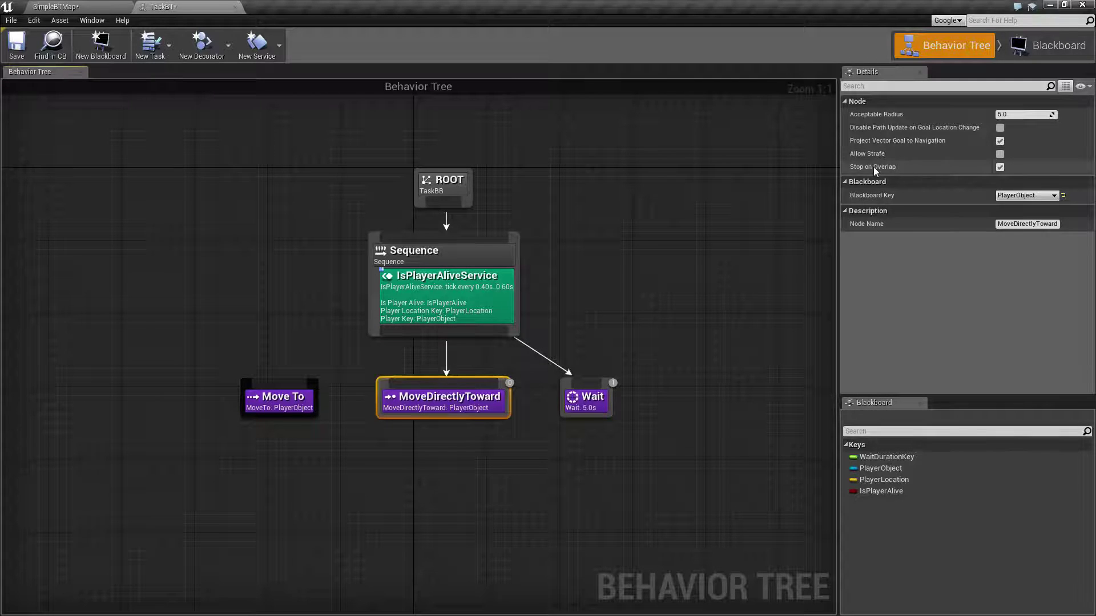
pyautogui.moveTo(873, 168)
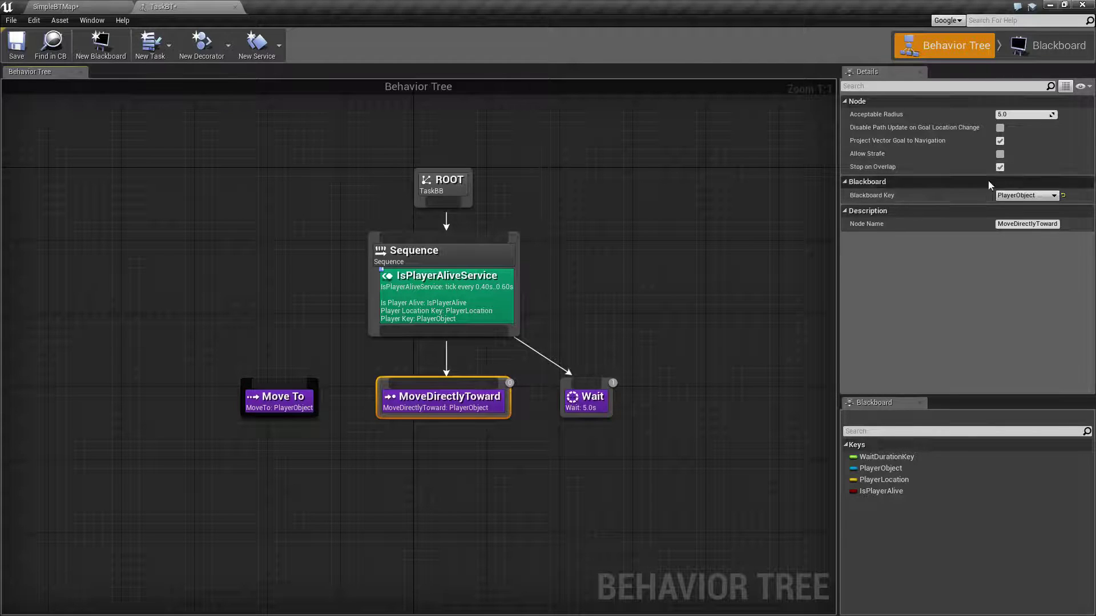
pyautogui.click(1034, 199)
pyautogui.click(1025, 207)
pyautogui.click(1021, 195)
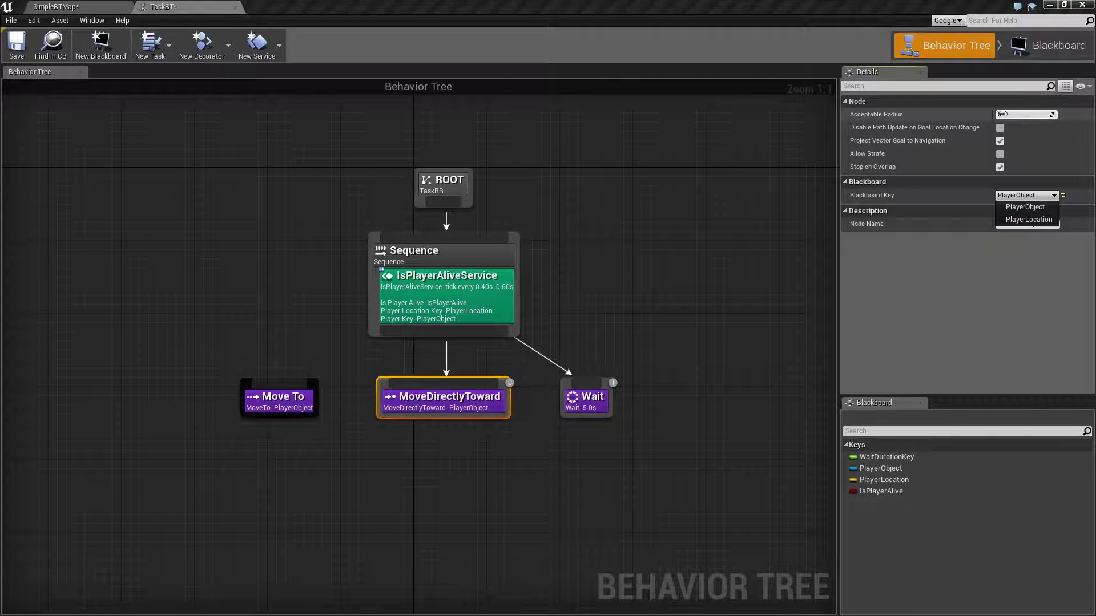
pyautogui.click(1015, 207)
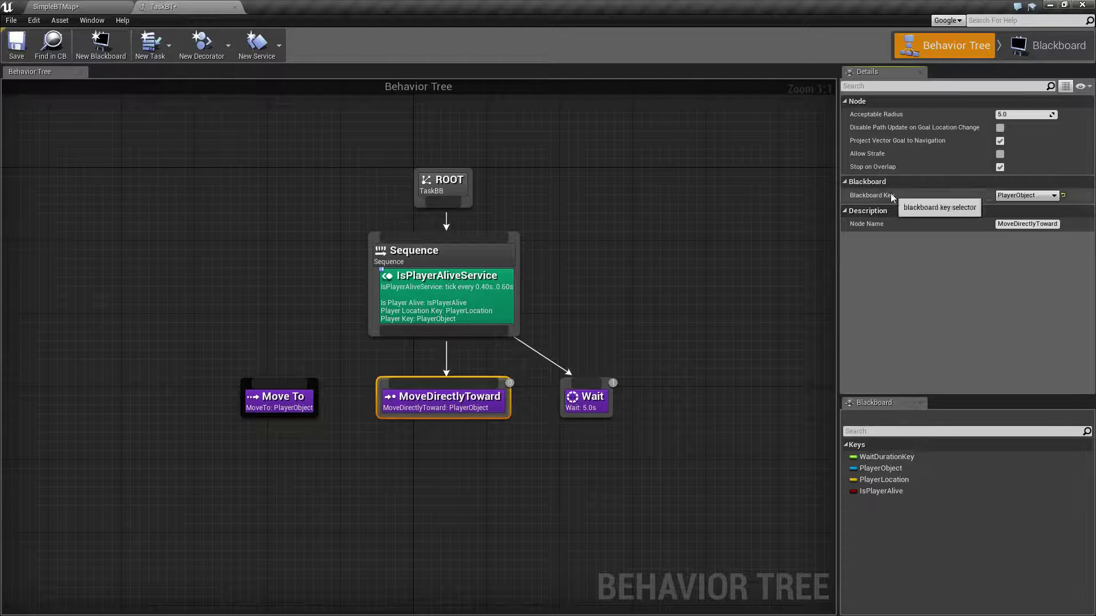
# - In Blackboard mode, inspect the PlayerObject key and its key type details
pyautogui.click(1037, 55)
pyautogui.click(33, 160)
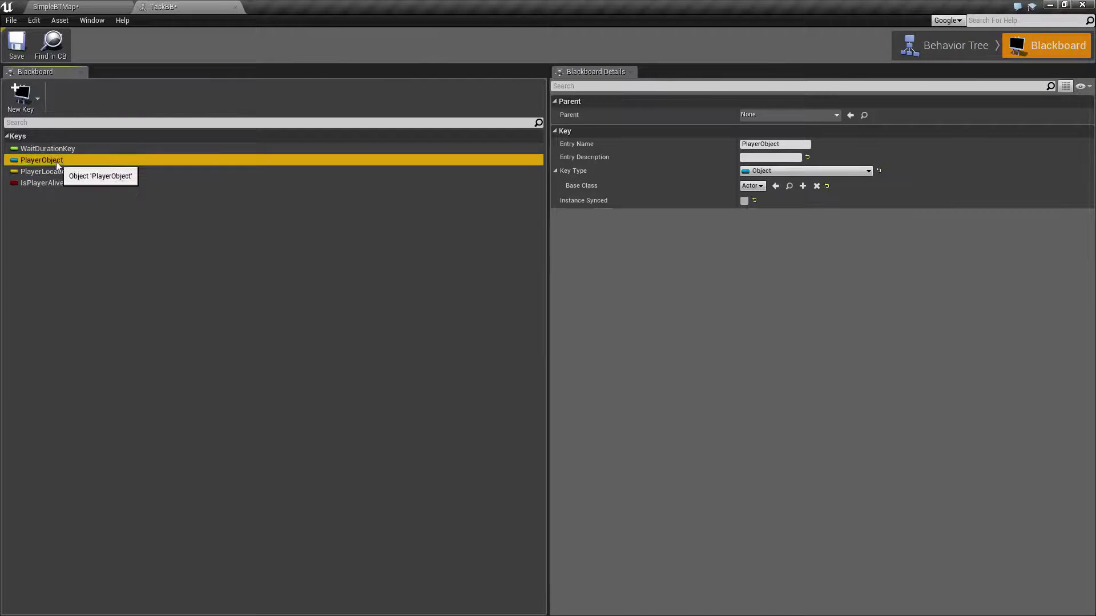
pyautogui.click(33, 160)
pyautogui.click(20, 95)
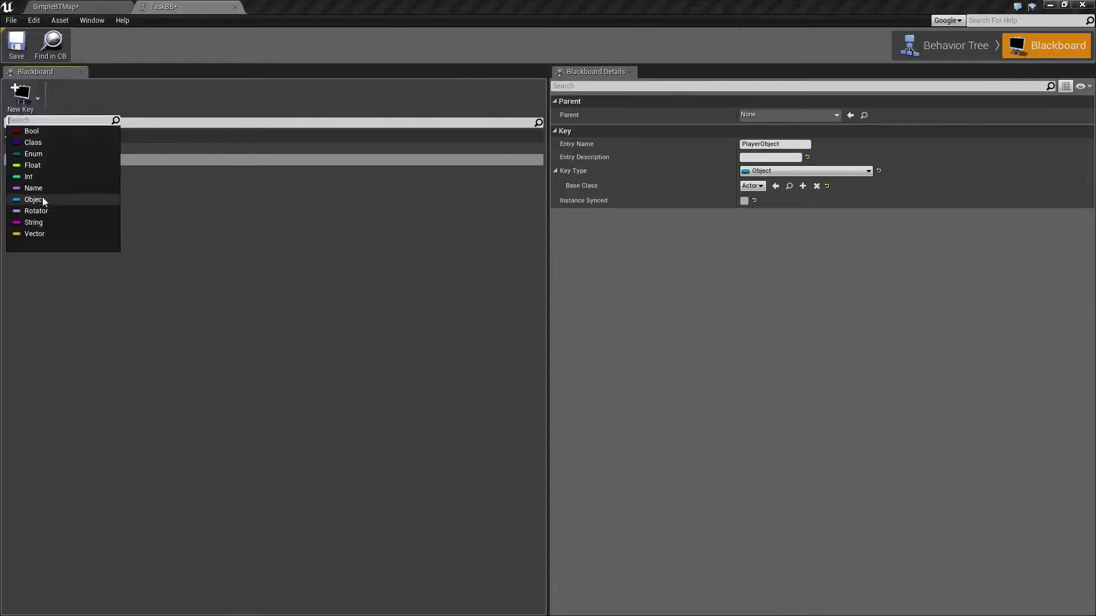
pyautogui.click(178, 280)
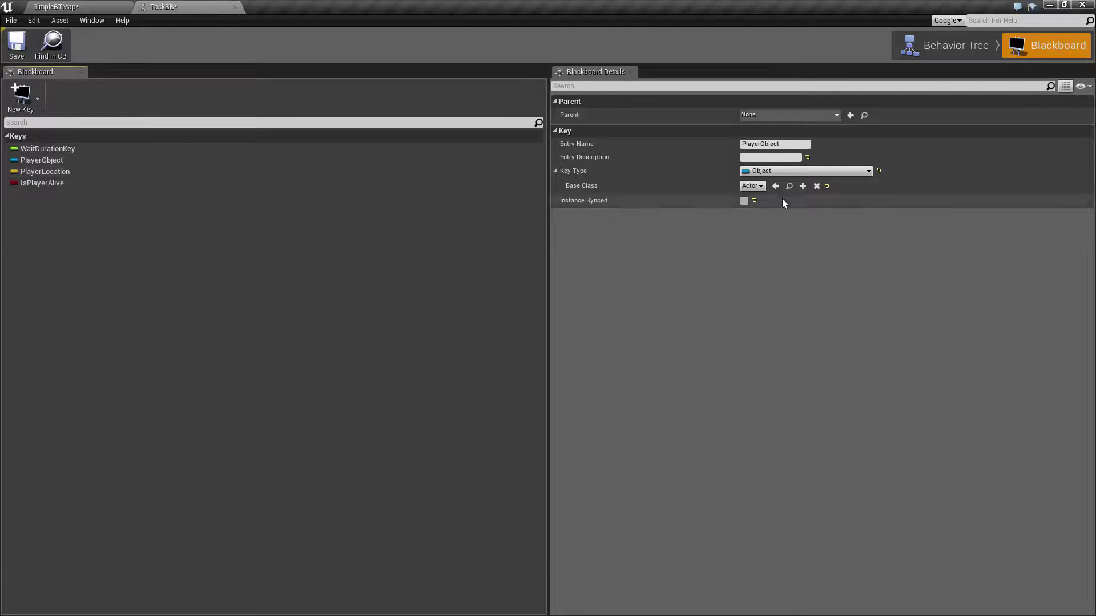
pyautogui.click(554, 170)
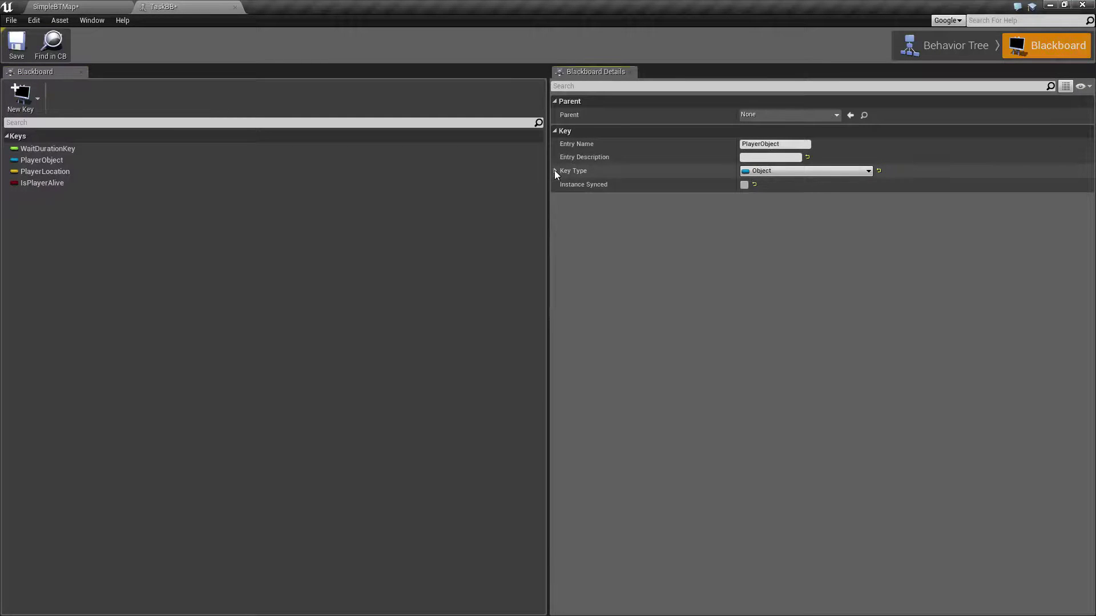
pyautogui.click(554, 170)
# - Set PlayerObject's Base Class to None and return to the behavior tree graph
pyautogui.click(749, 187)
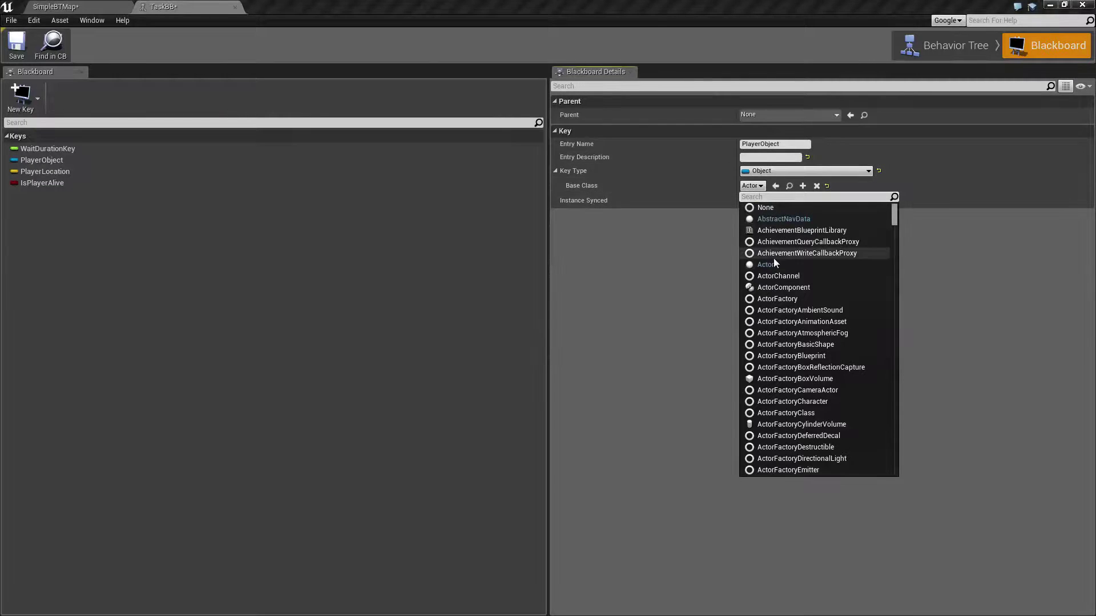
pyautogui.click(766, 208)
pyautogui.click(17, 44)
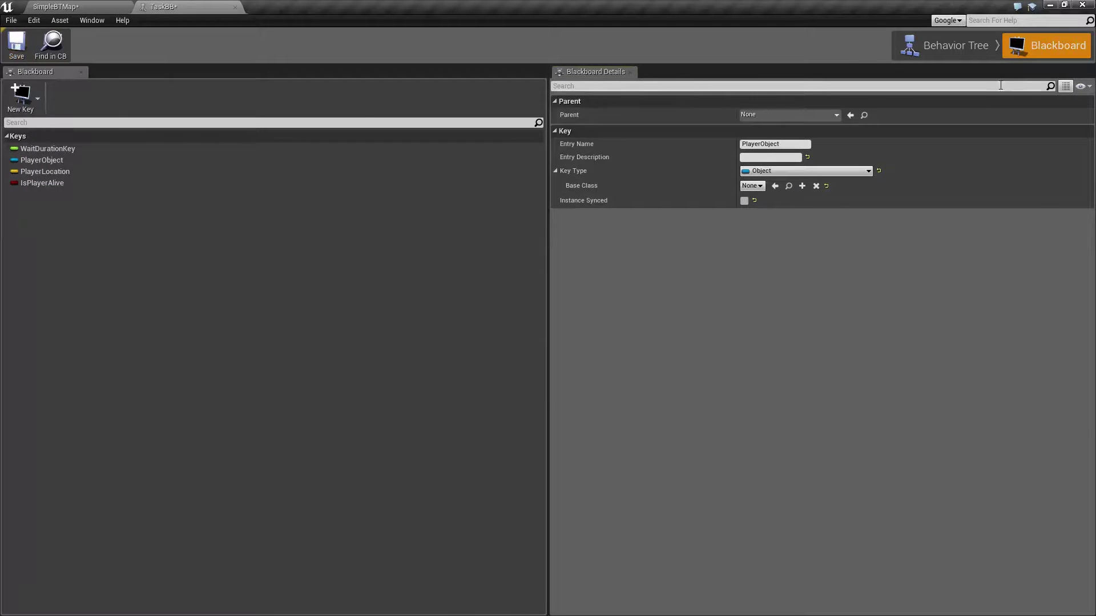
pyautogui.click(956, 45)
# - Select MoveDirectlyToward and check which Blackboard Key it now uses
pyautogui.click(446, 400)
pyautogui.click(1026, 196)
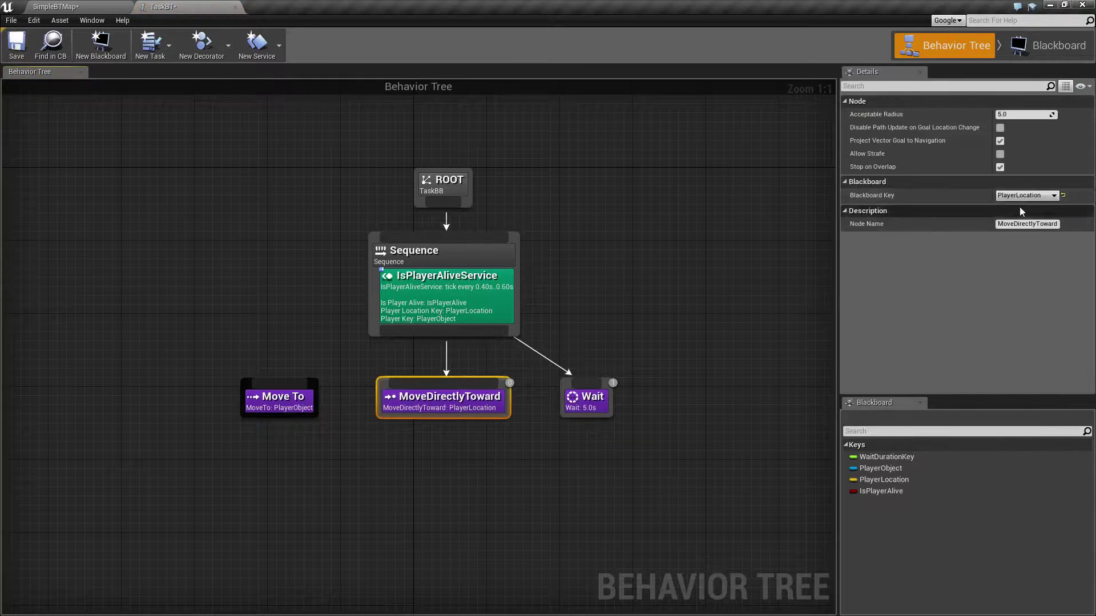
pyautogui.click(1019, 206)
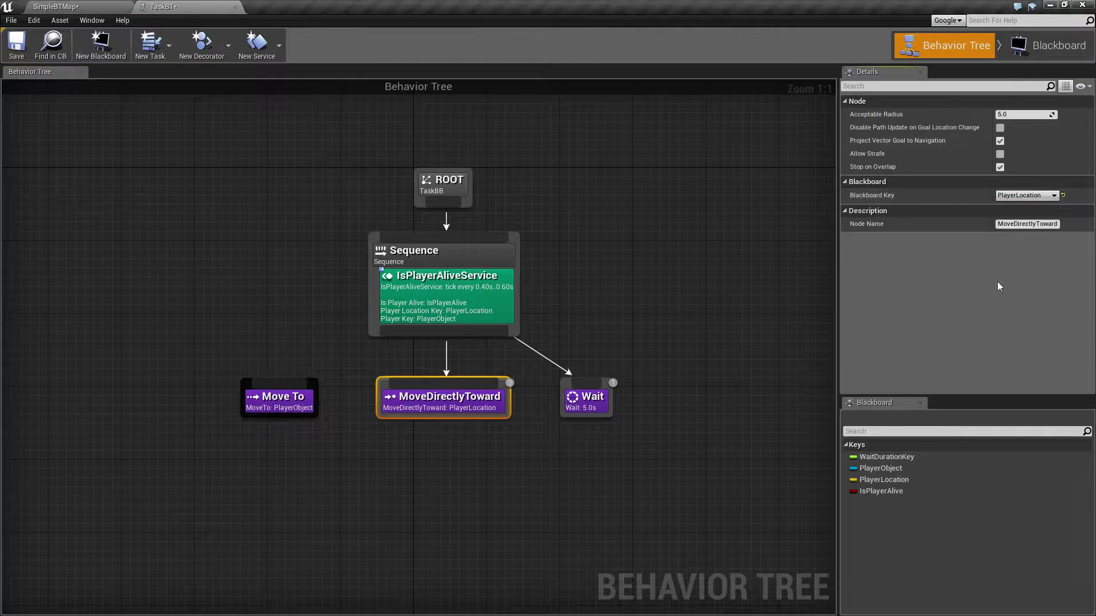
# - Restore PlayerObject's Base Class to Actor and save the blackboard
pyautogui.click(1039, 54)
pyautogui.click(42, 160)
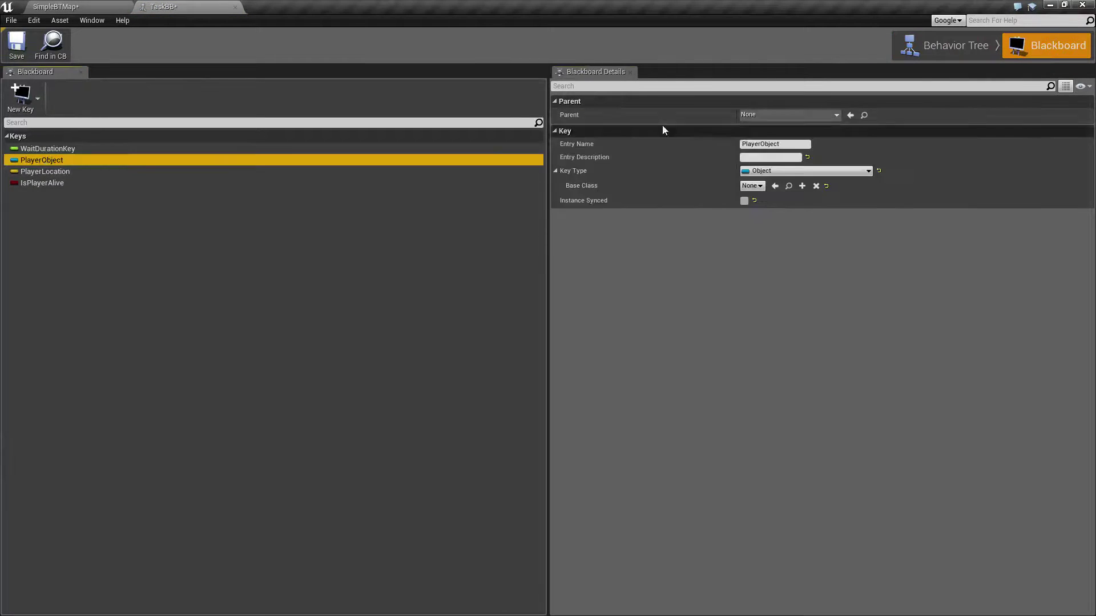
pyautogui.click(752, 186)
pyautogui.click(765, 264)
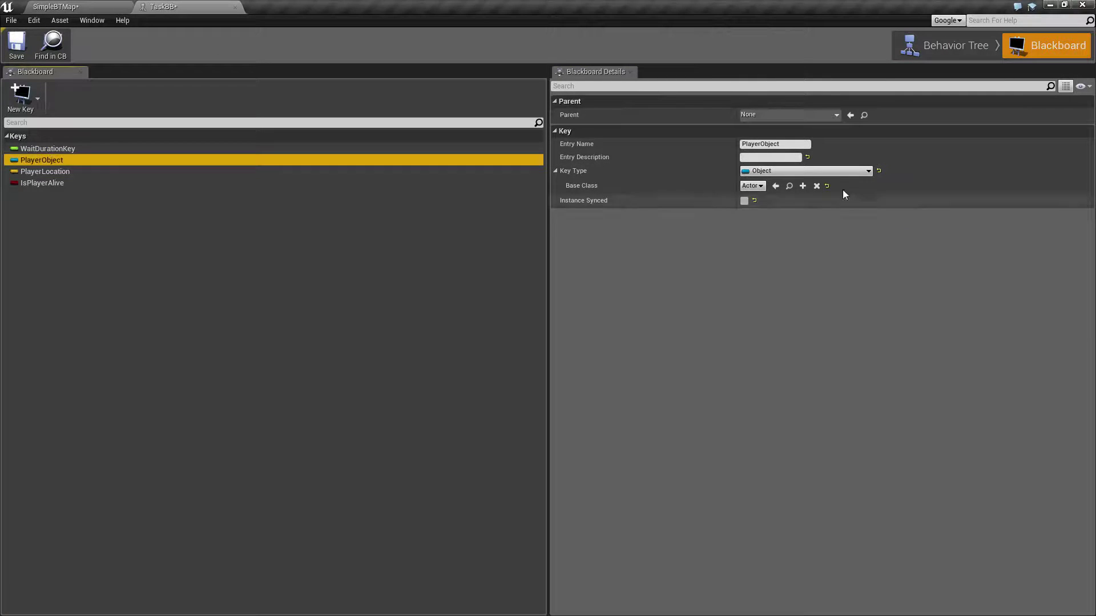
pyautogui.click(16, 44)
# - Set MoveDirectlyToward's Blackboard Key back to PlayerObject, then deselect it
pyautogui.click(947, 53)
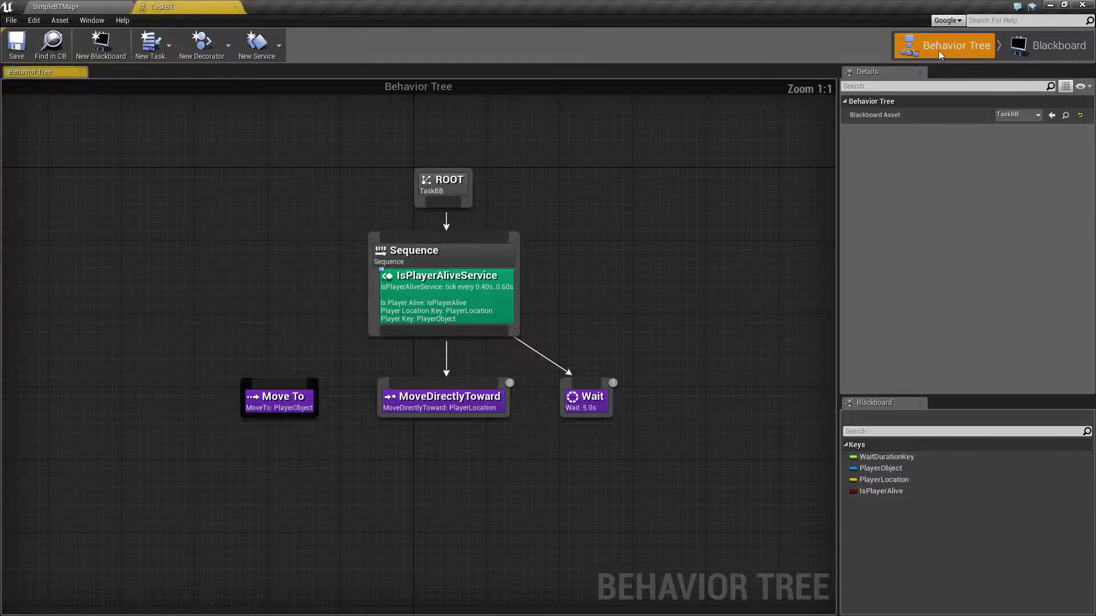
pyautogui.click(494, 394)
pyautogui.click(1025, 197)
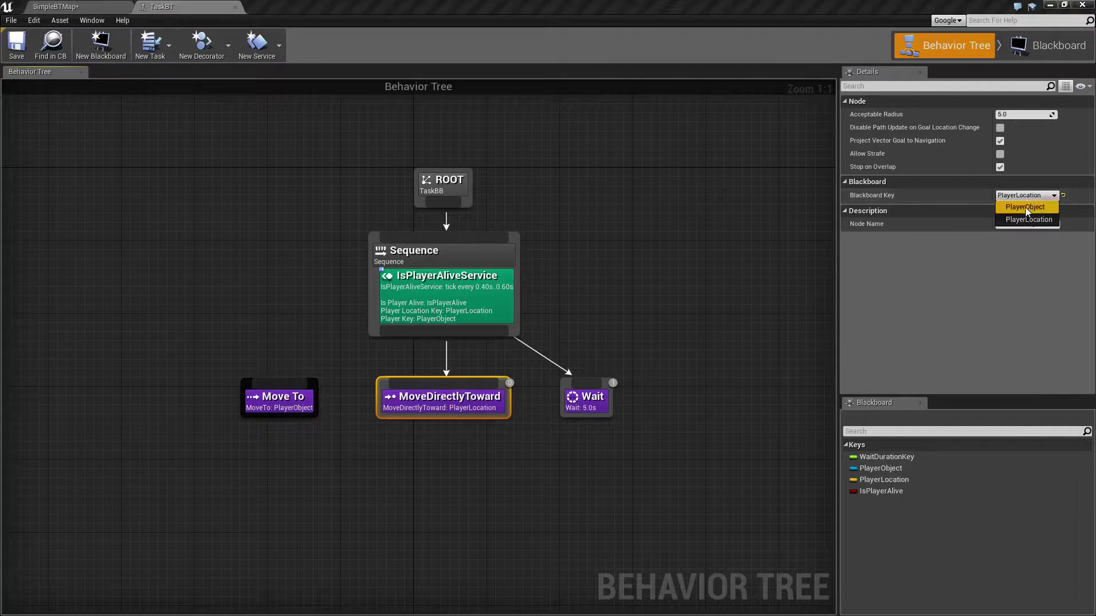
pyautogui.click(1025, 209)
pyautogui.click(668, 351)
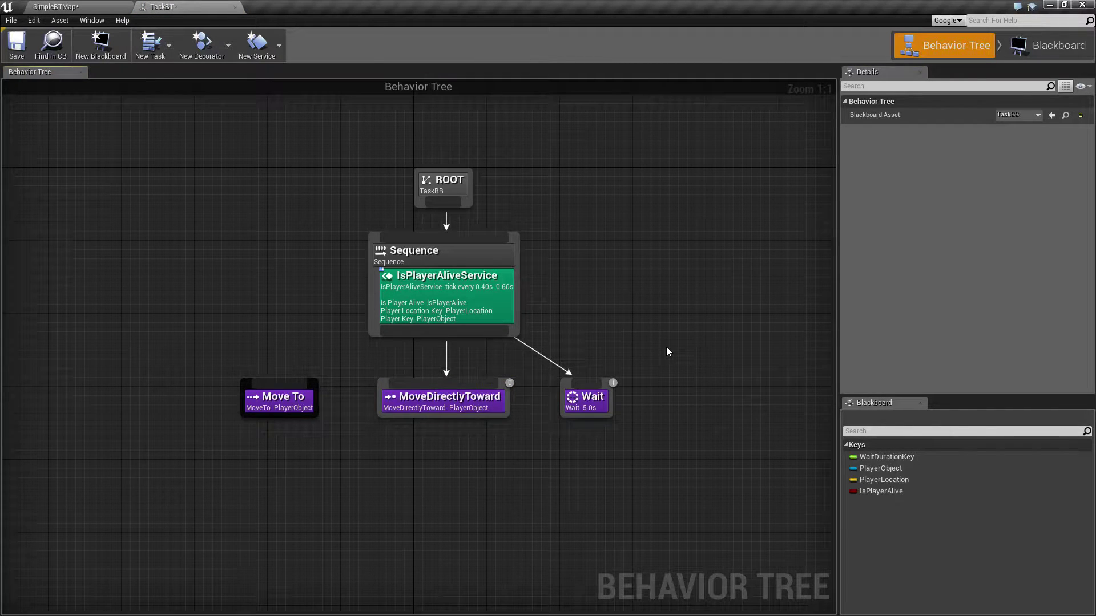
# - Alternate between MoveDirectlyToward and Move To, ending on Move To's PlayerObject, 5.0-radius settings
pyautogui.click(431, 407)
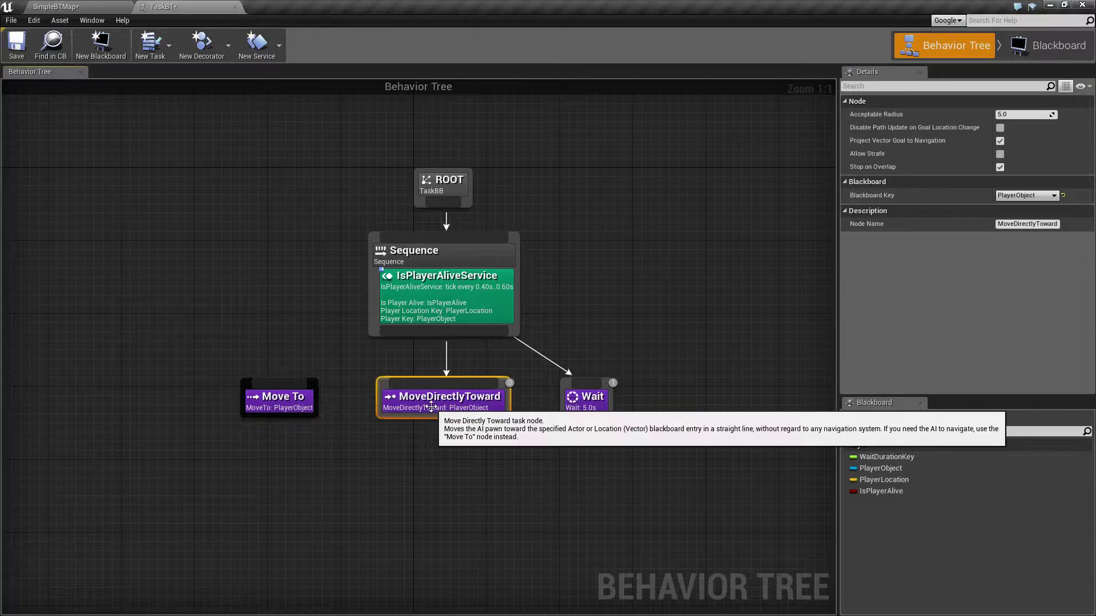
pyautogui.click(293, 398)
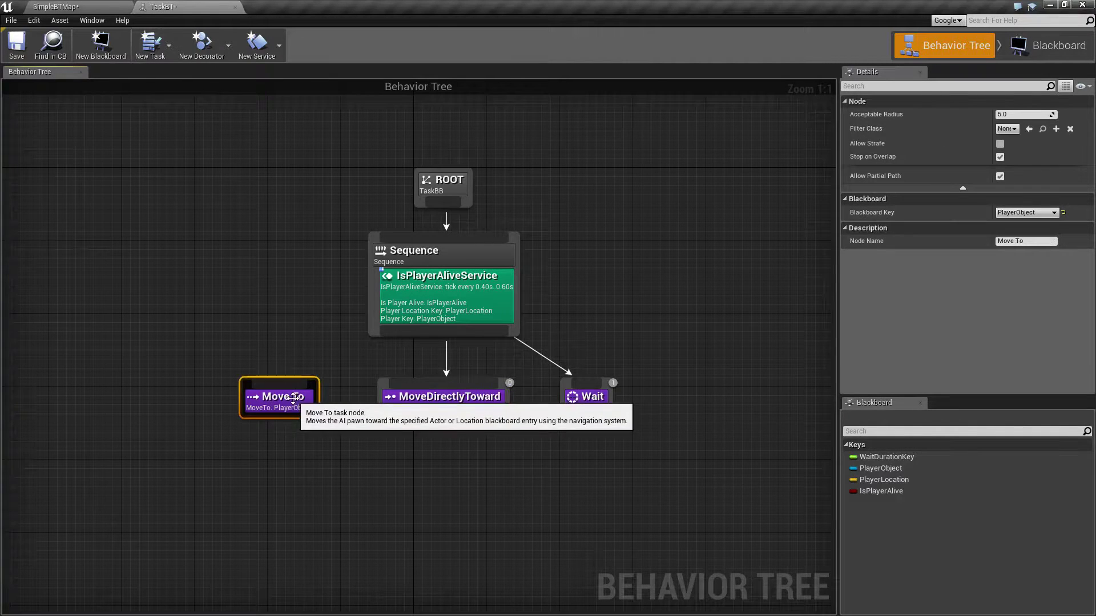
pyautogui.click(408, 407)
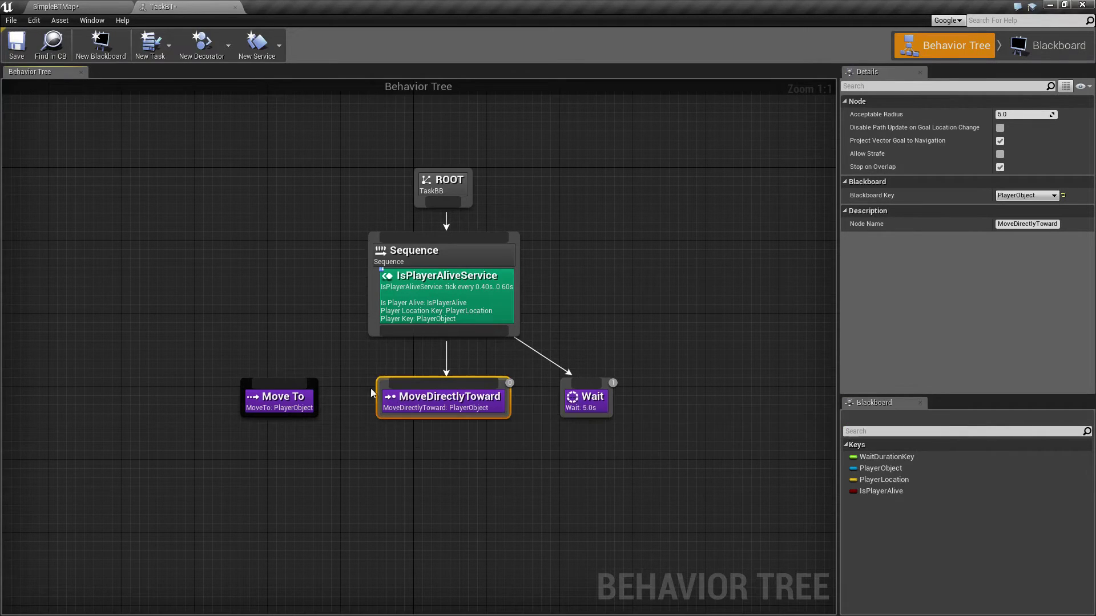
pyautogui.click(274, 399)
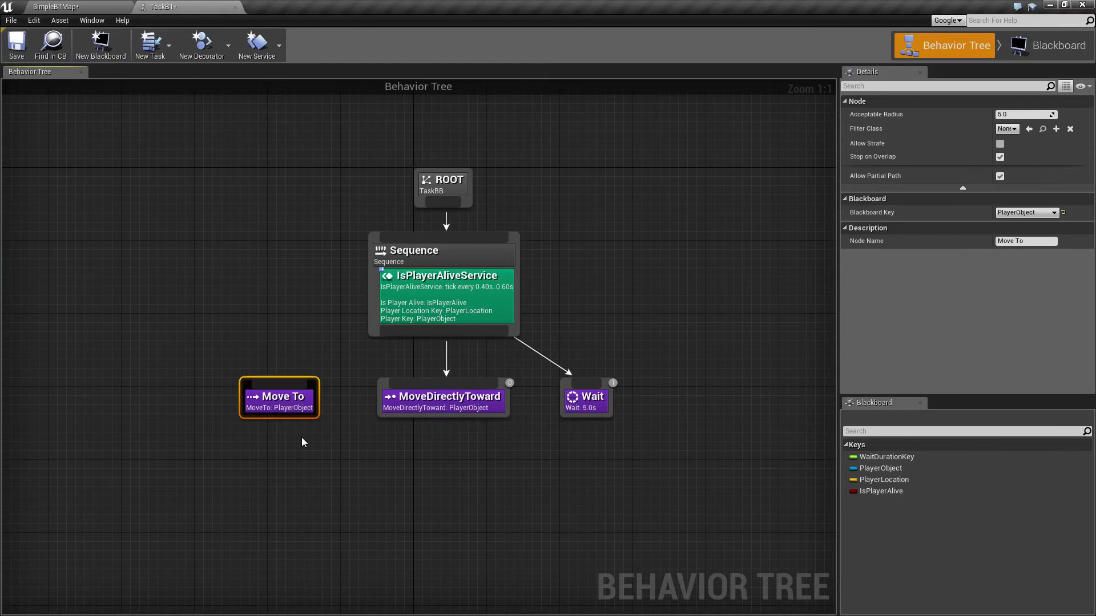